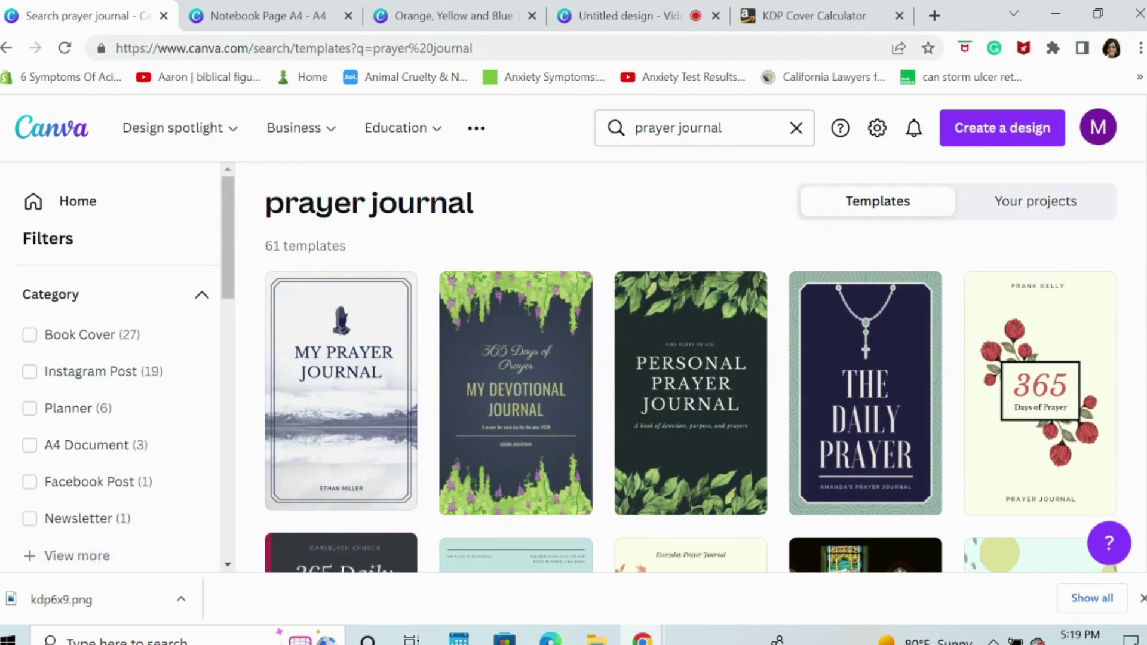
{"action": "scroll", "coordinate": [691, 367], "scroll_direction": "down", "scroll_amount": 8}
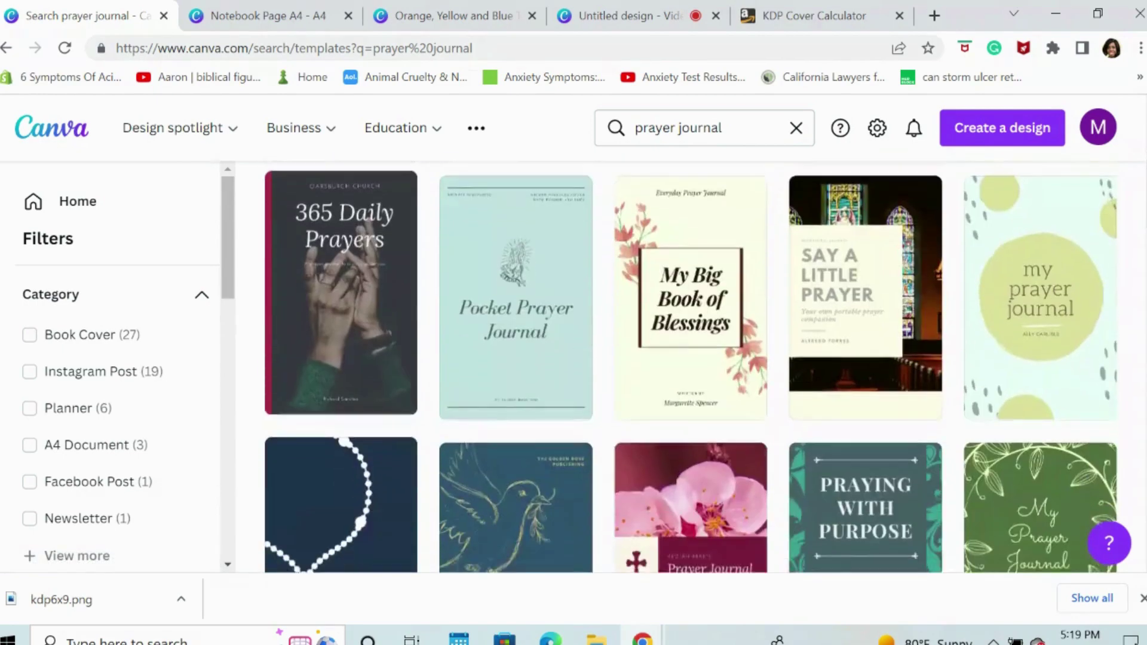
{"action": "scroll", "coordinate": [690, 366], "scroll_direction": "down", "scroll_amount": 10}
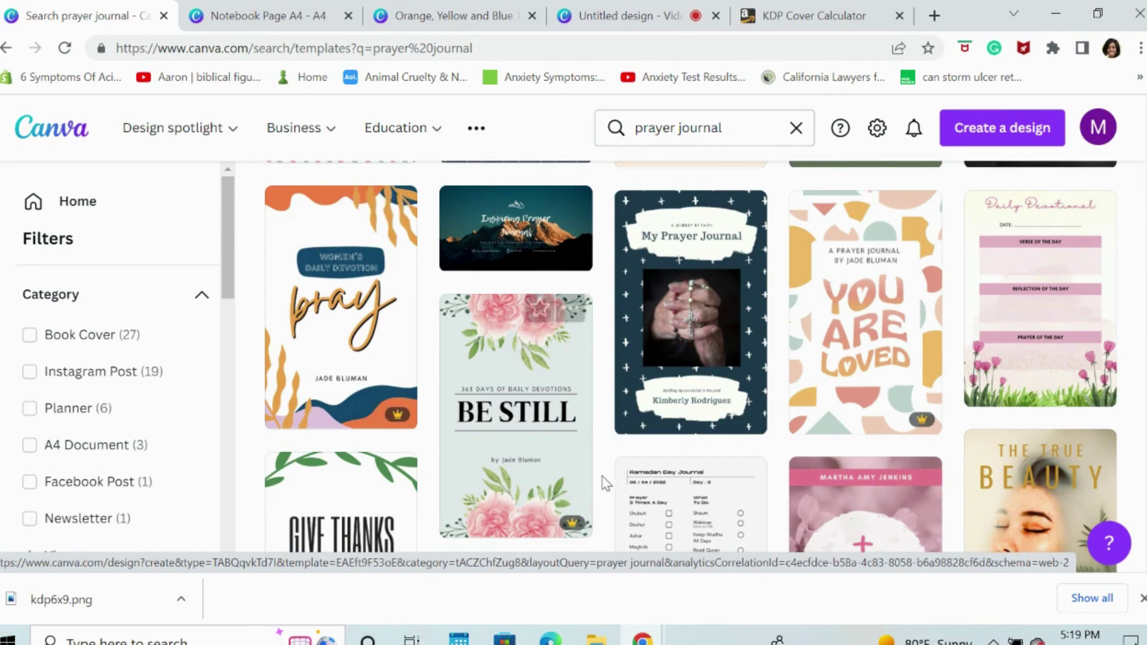
{"action": "mouse_move", "coordinate": [642, 638]}
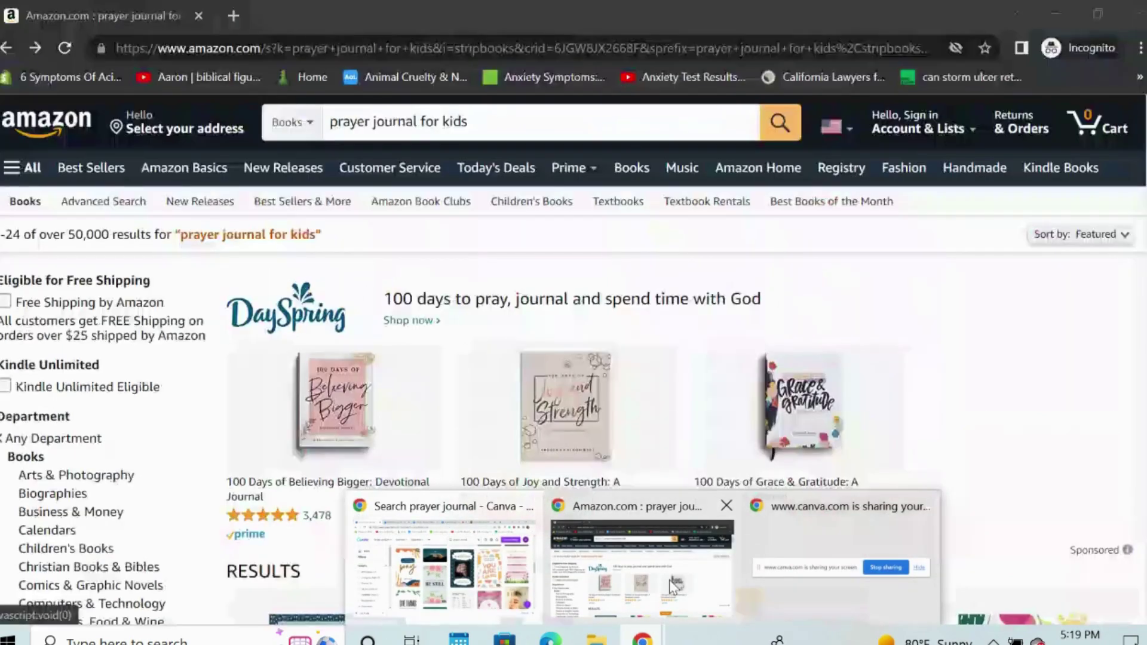
Browse Amazon's 'prayer journal for kids' results to compare competing journal covers.
{"action": "left_click", "coordinate": [672, 588]}
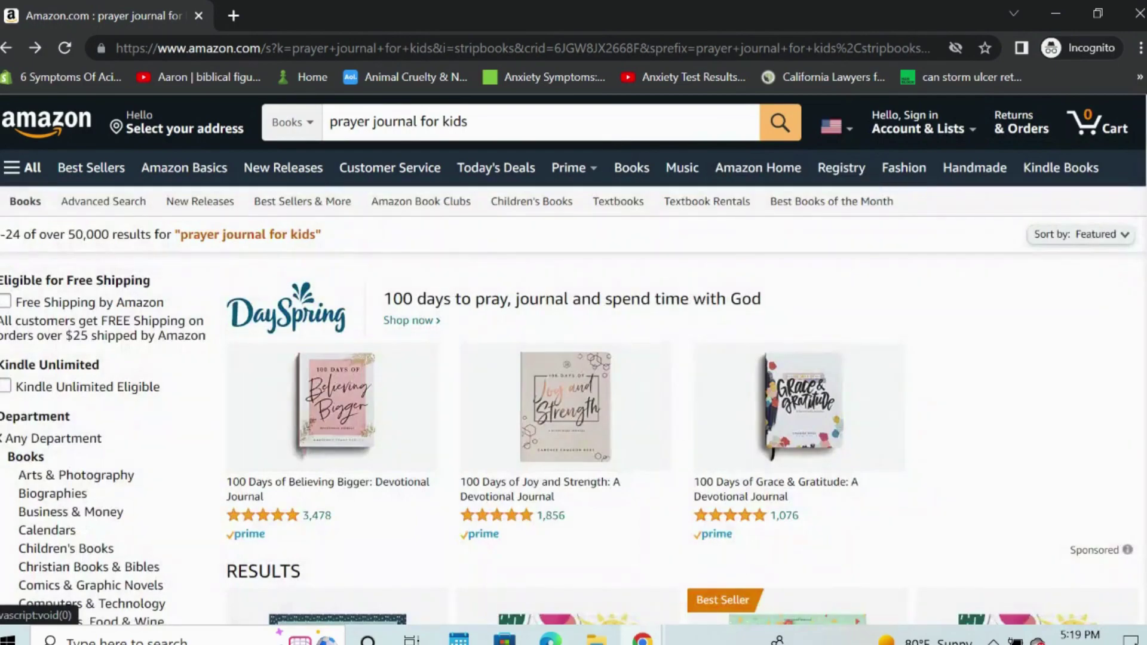
{"action": "scroll", "coordinate": [574, 360], "scroll_direction": "down", "scroll_amount": 12}
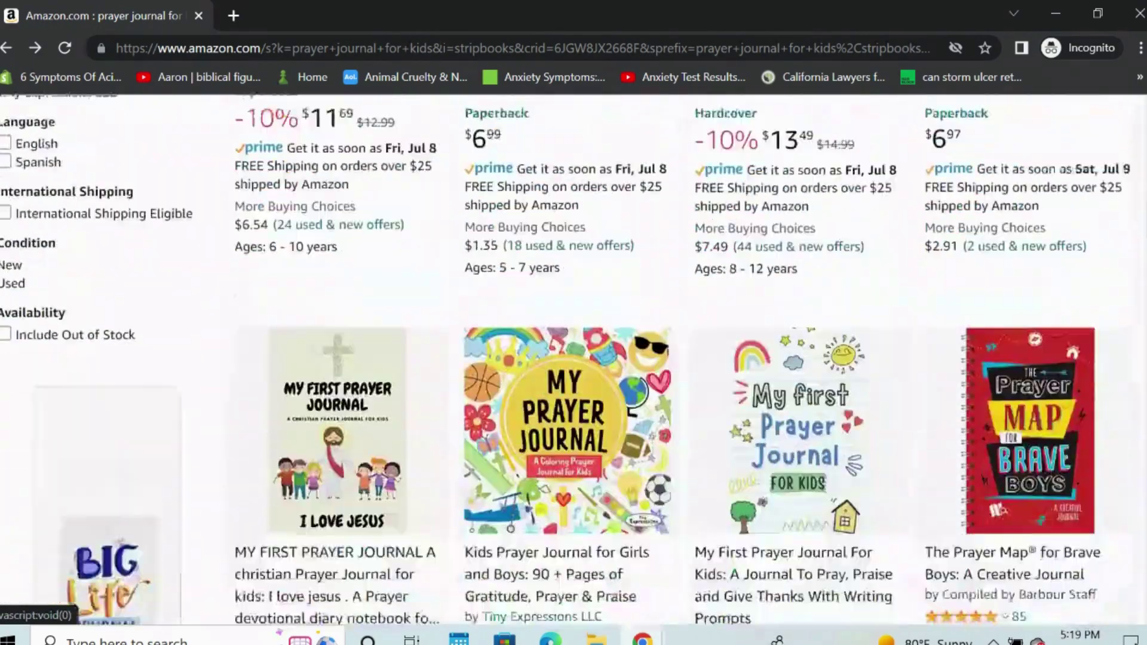
{"action": "scroll", "coordinate": [574, 358], "scroll_direction": "down", "scroll_amount": 10}
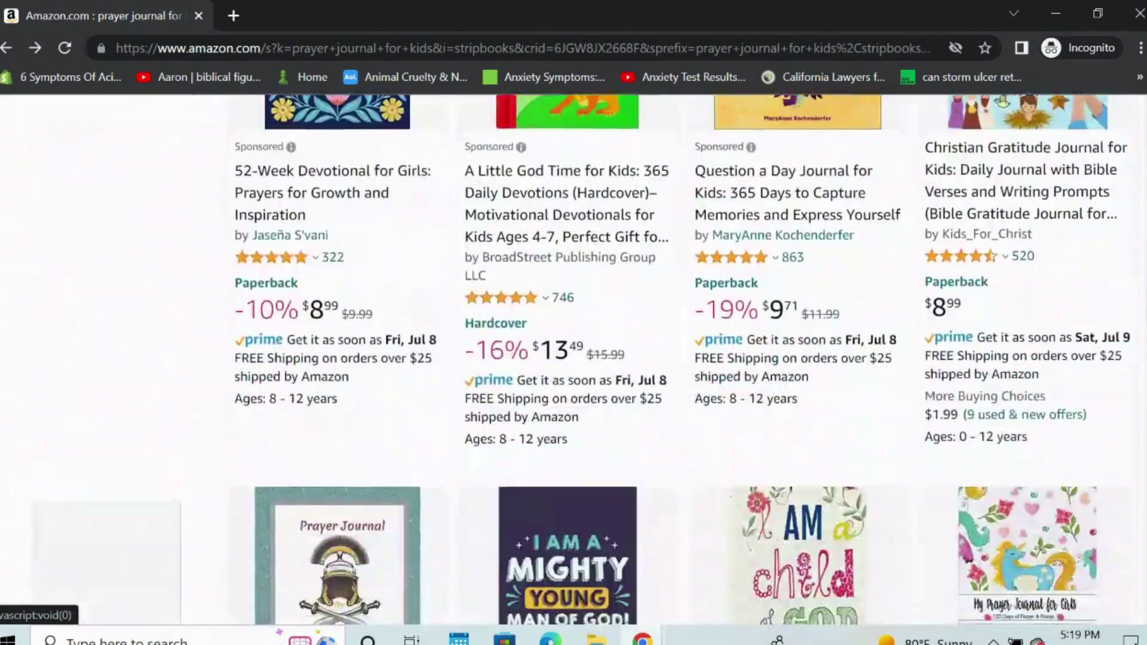
{"action": "scroll", "coordinate": [574, 359], "scroll_direction": "down", "scroll_amount": 10}
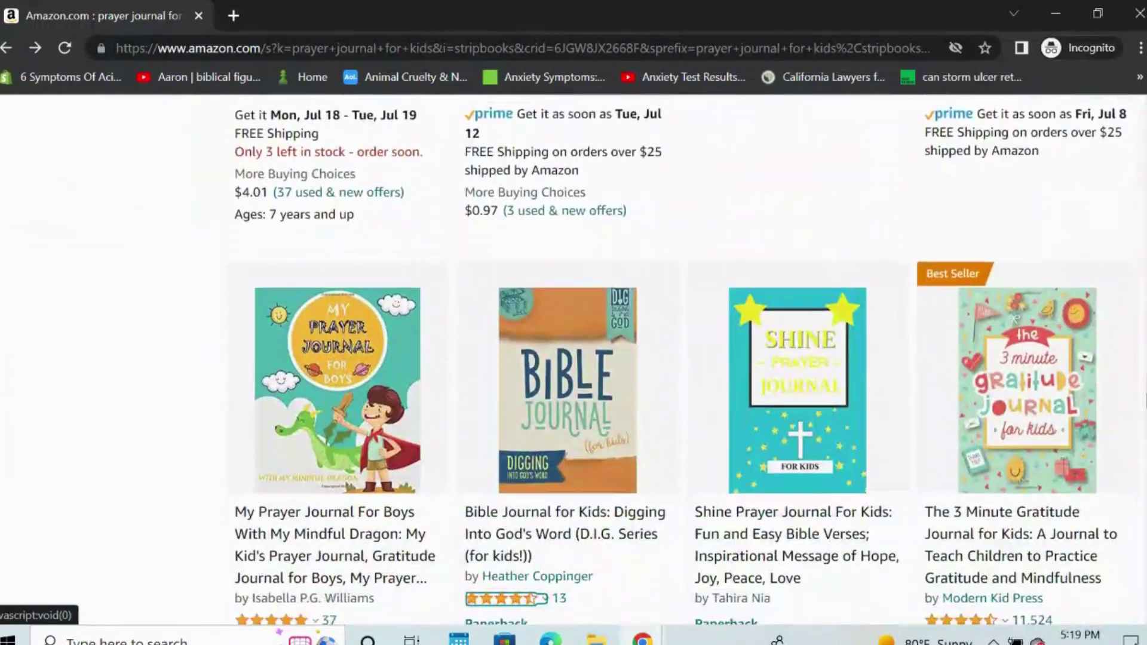
{"action": "scroll", "coordinate": [819, 335], "scroll_direction": "down", "scroll_amount": 1}
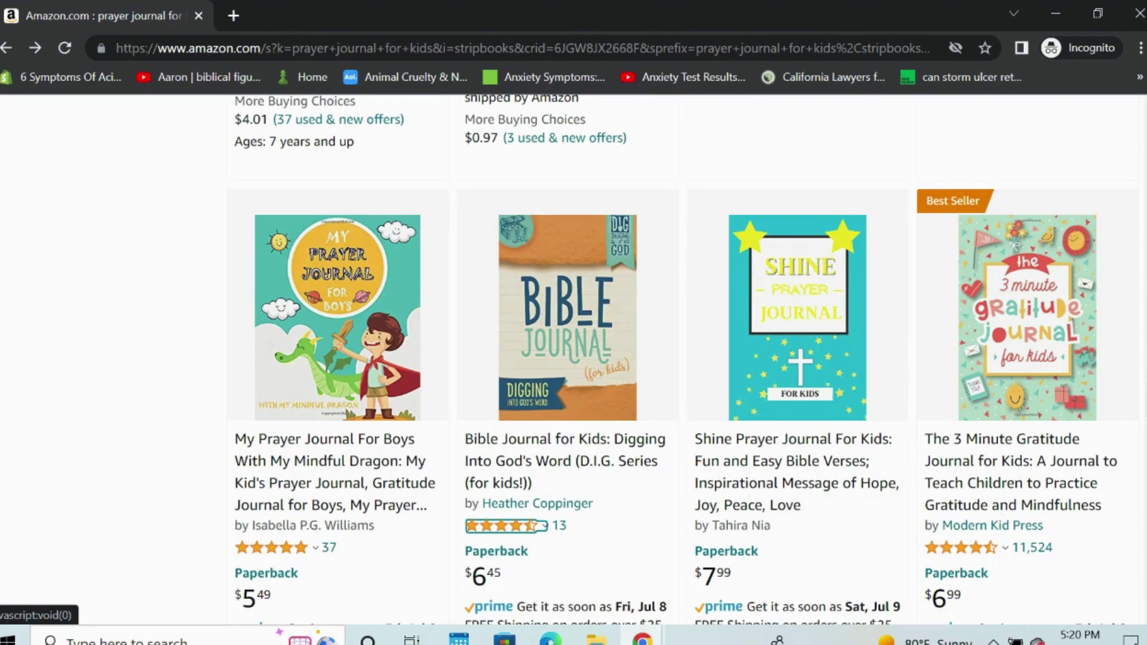
{"action": "scroll", "coordinate": [688, 359], "scroll_direction": "down", "scroll_amount": 3}
{"action": "scroll", "coordinate": [687, 358], "scroll_direction": "down", "scroll_amount": 3}
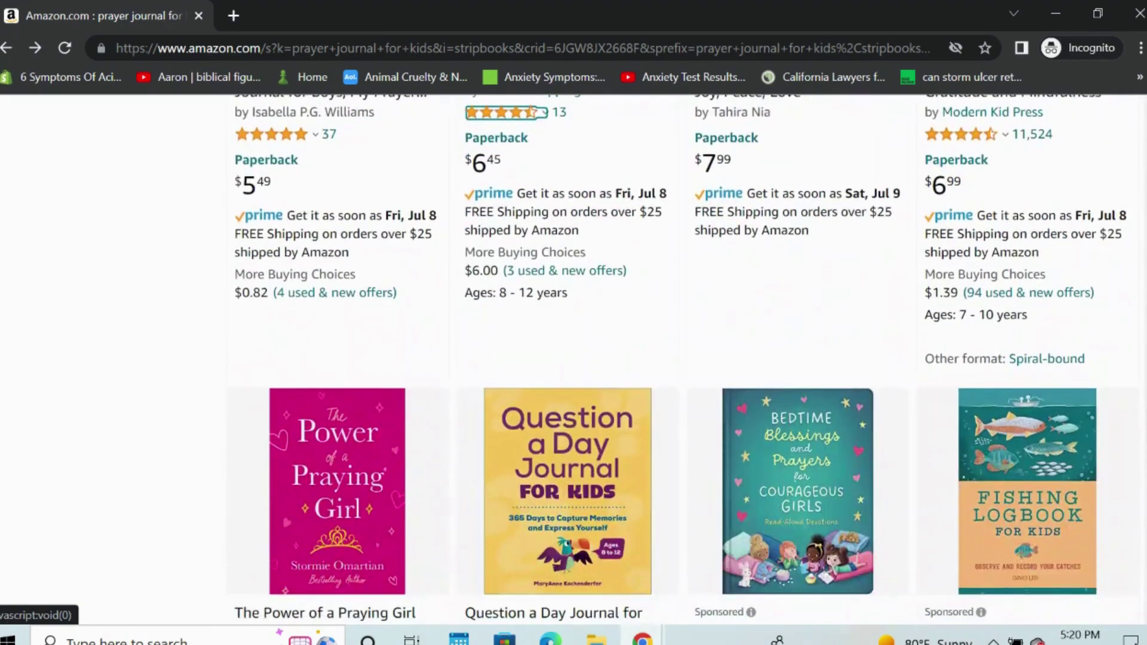
{"action": "scroll", "coordinate": [687, 359], "scroll_direction": "up", "scroll_amount": 7}
{"action": "scroll", "coordinate": [573, 358], "scroll_direction": "down", "scroll_amount": 15}
{"action": "scroll", "coordinate": [574, 359], "scroll_direction": "up", "scroll_amount": 8}
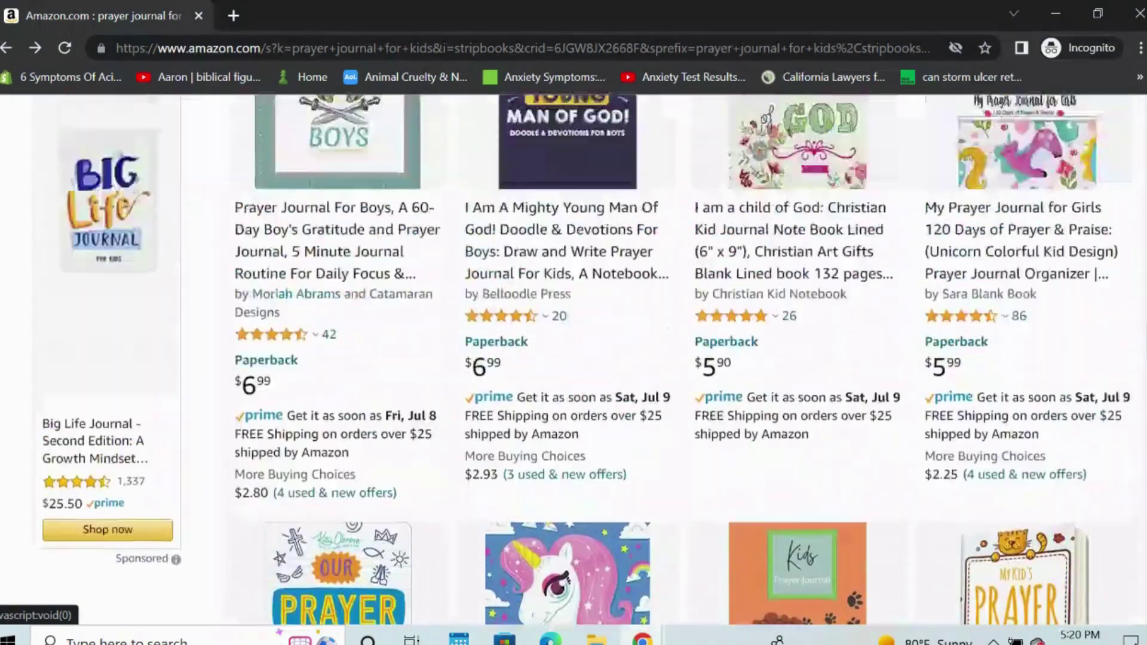
{"action": "scroll", "coordinate": [574, 359], "scroll_direction": "up", "scroll_amount": 5}
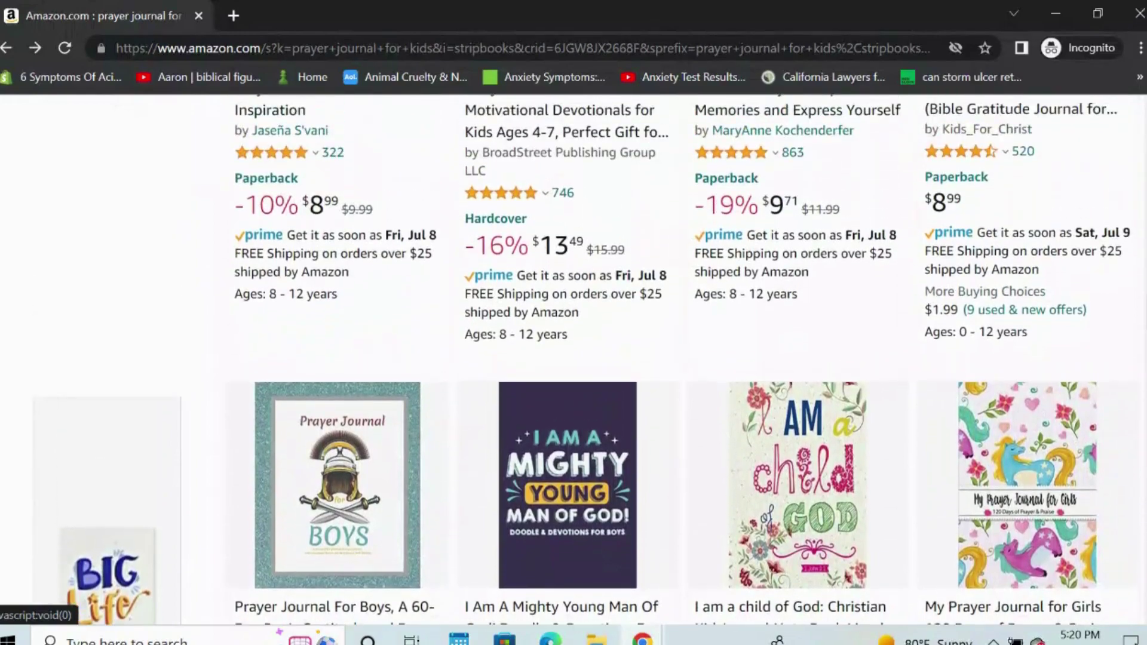
{"action": "scroll", "coordinate": [573, 358], "scroll_direction": "up", "scroll_amount": 14}
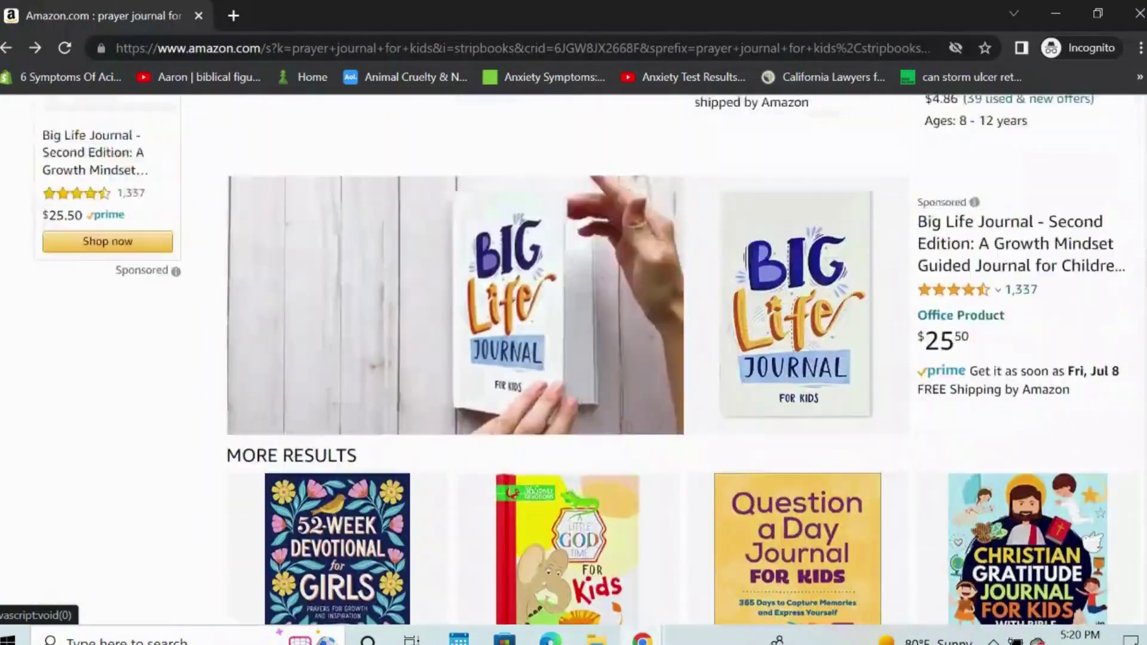
{"action": "scroll", "coordinate": [1023, 407], "scroll_direction": "up", "scroll_amount": 1}
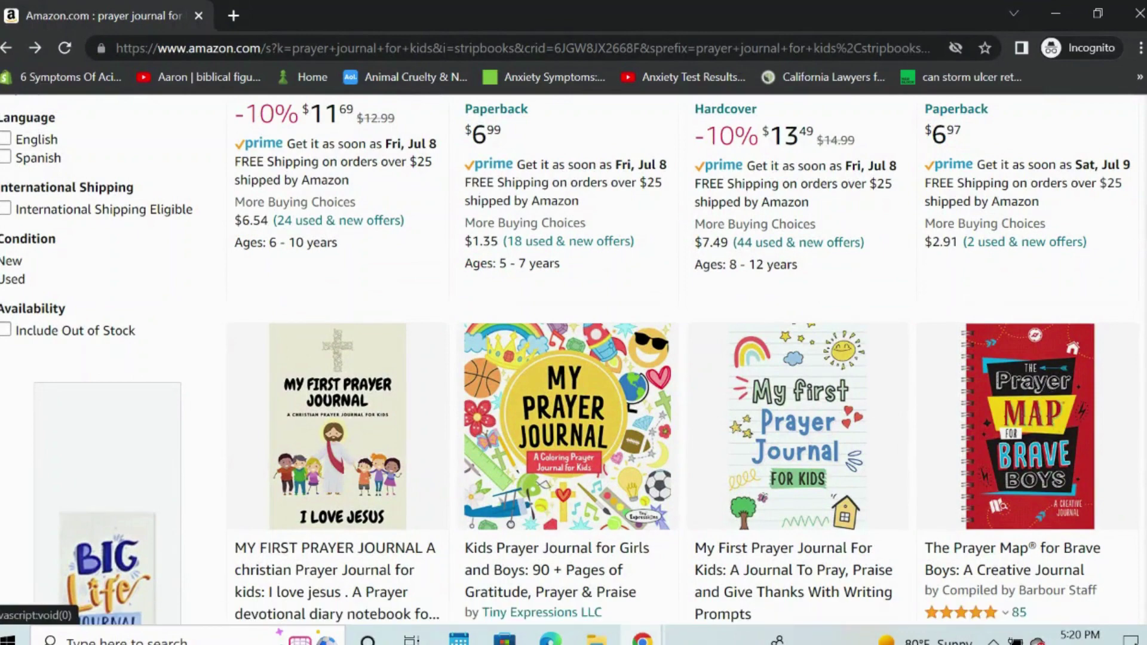
{"action": "scroll", "coordinate": [681, 359], "scroll_direction": "down", "scroll_amount": 4}
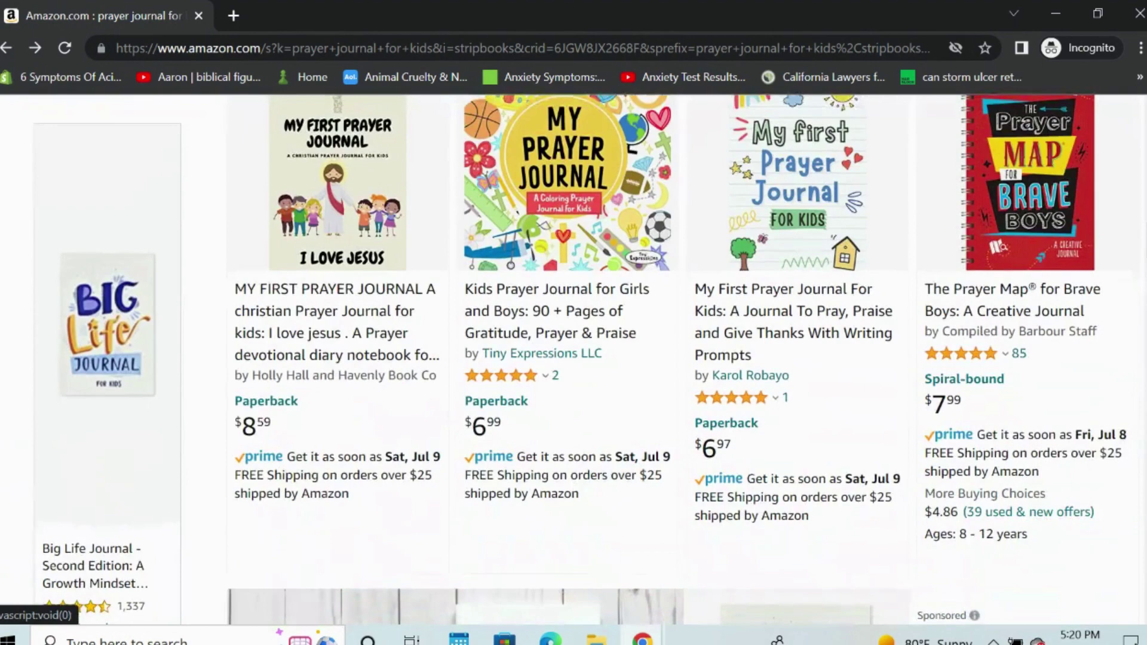
{"action": "scroll", "coordinate": [573, 359], "scroll_direction": "down", "scroll_amount": 3}
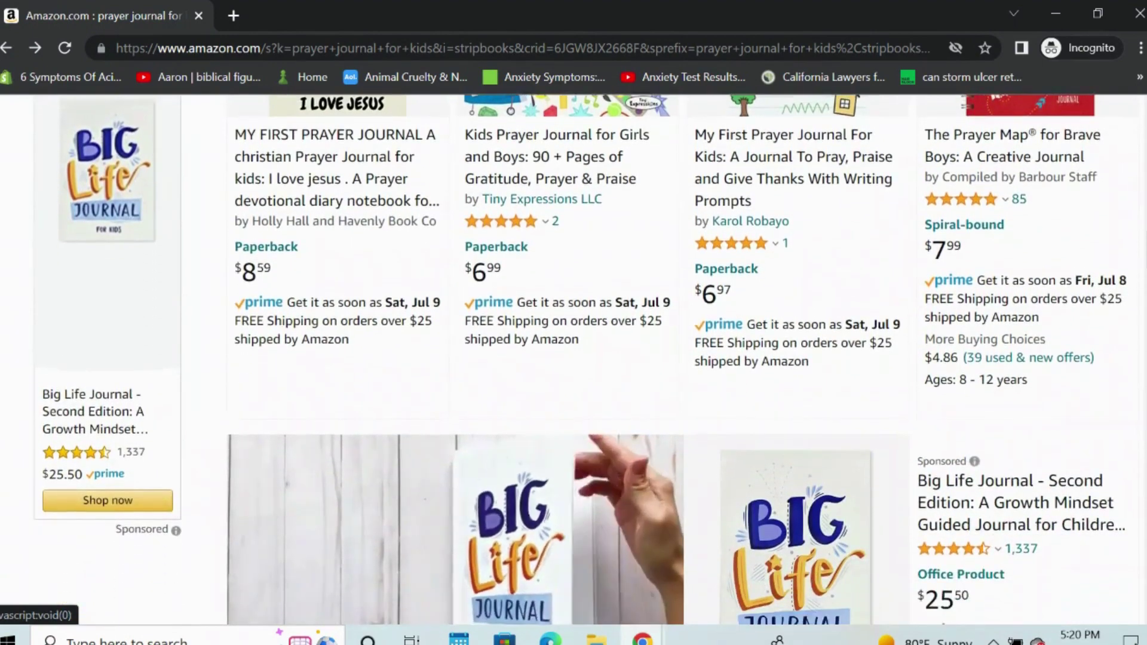
{"action": "scroll", "coordinate": [573, 359], "scroll_direction": "up", "scroll_amount": 5}
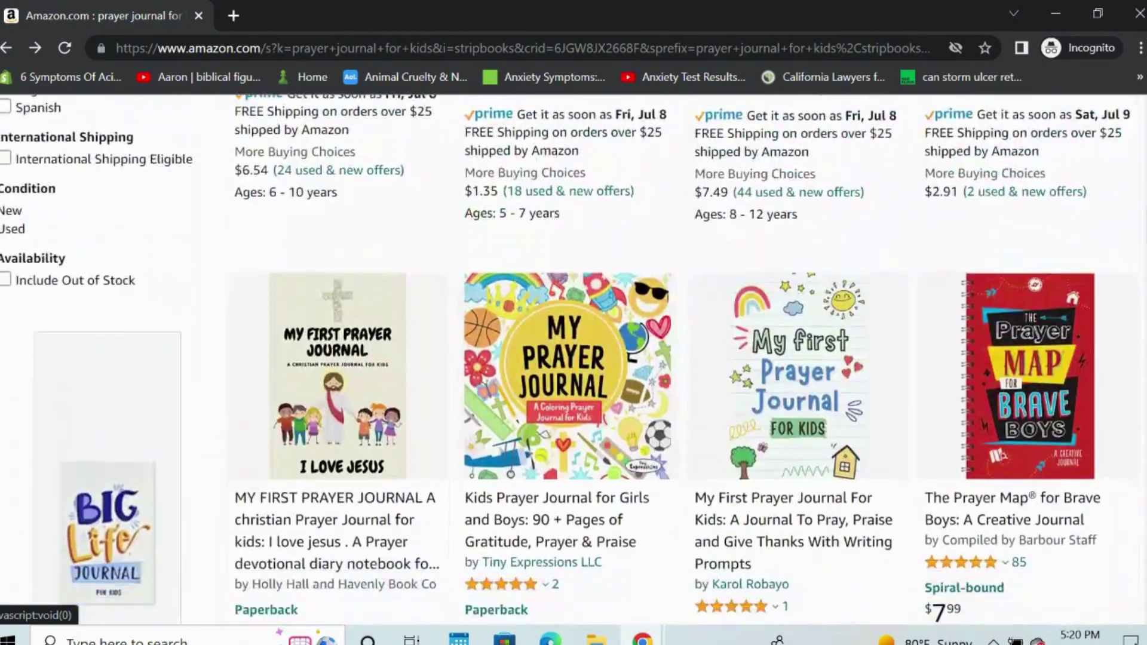
{"action": "scroll", "coordinate": [573, 359], "scroll_direction": "up", "scroll_amount": 5}
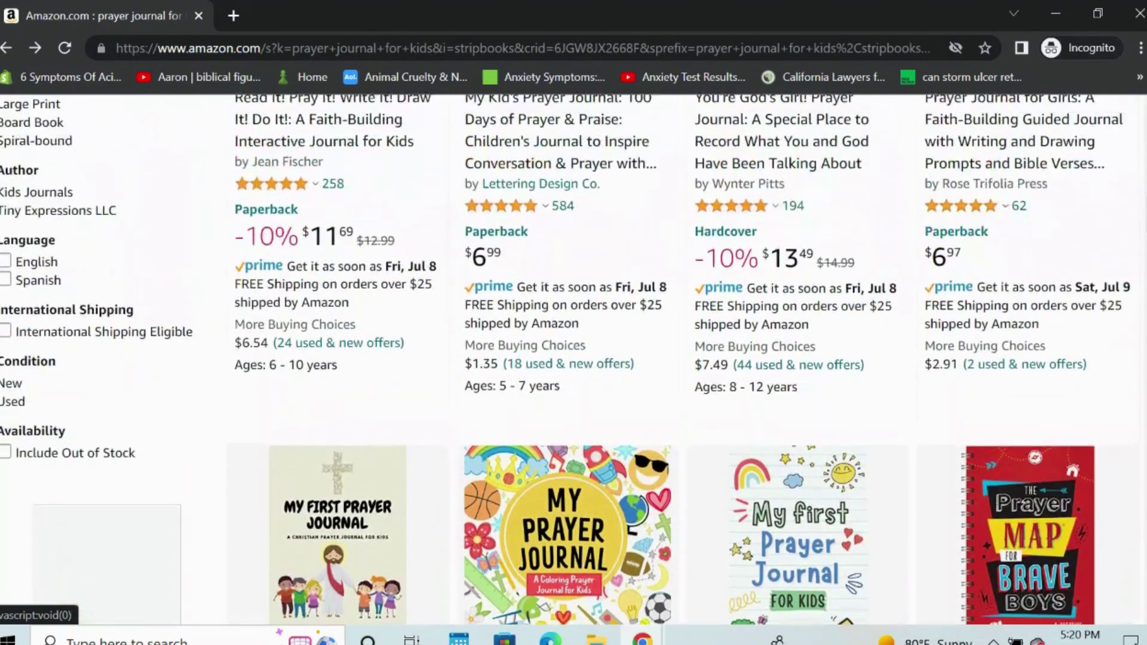
{"action": "scroll", "coordinate": [574, 358], "scroll_direction": "up", "scroll_amount": 8}
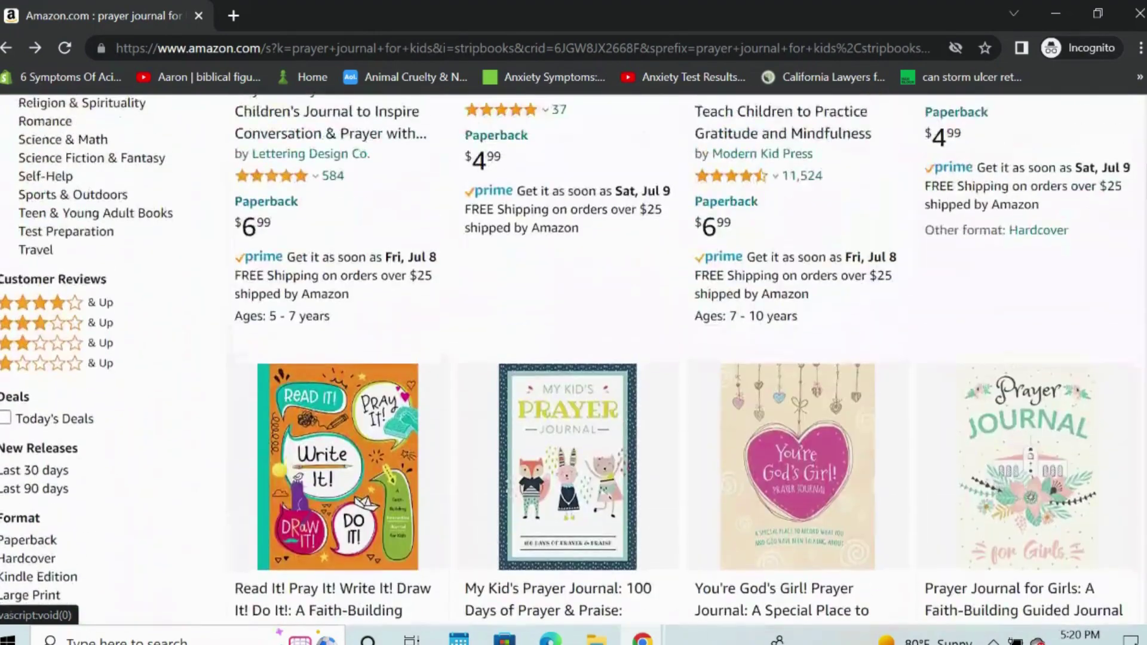
{"action": "scroll", "coordinate": [573, 358], "scroll_direction": "down", "scroll_amount": 6}
{"action": "scroll", "coordinate": [573, 359], "scroll_direction": "down", "scroll_amount": 16}
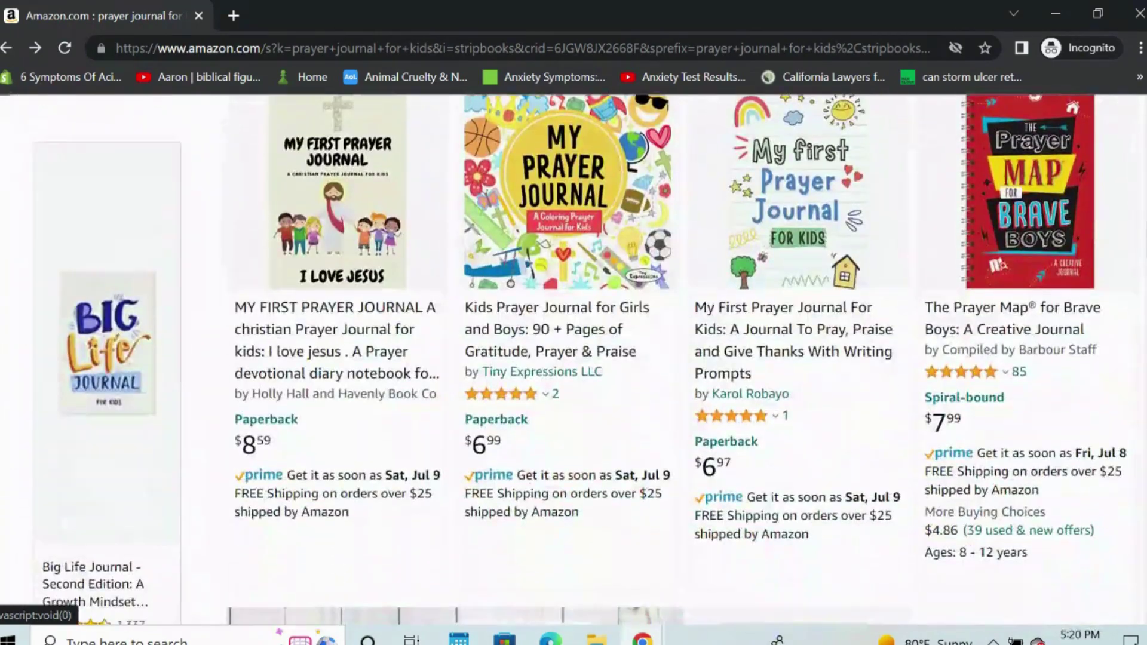
{"action": "scroll", "coordinate": [574, 359], "scroll_direction": "down", "scroll_amount": 7}
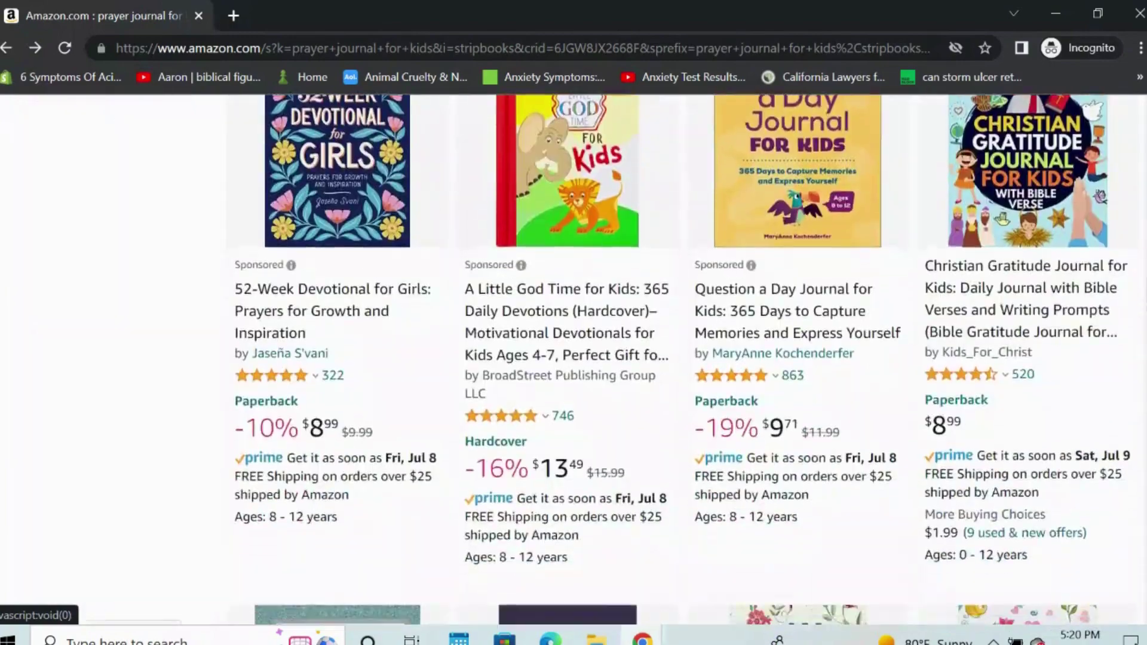
{"action": "scroll", "coordinate": [574, 359], "scroll_direction": "up", "scroll_amount": 10}
{"action": "scroll", "coordinate": [573, 358], "scroll_direction": "down", "scroll_amount": 18}
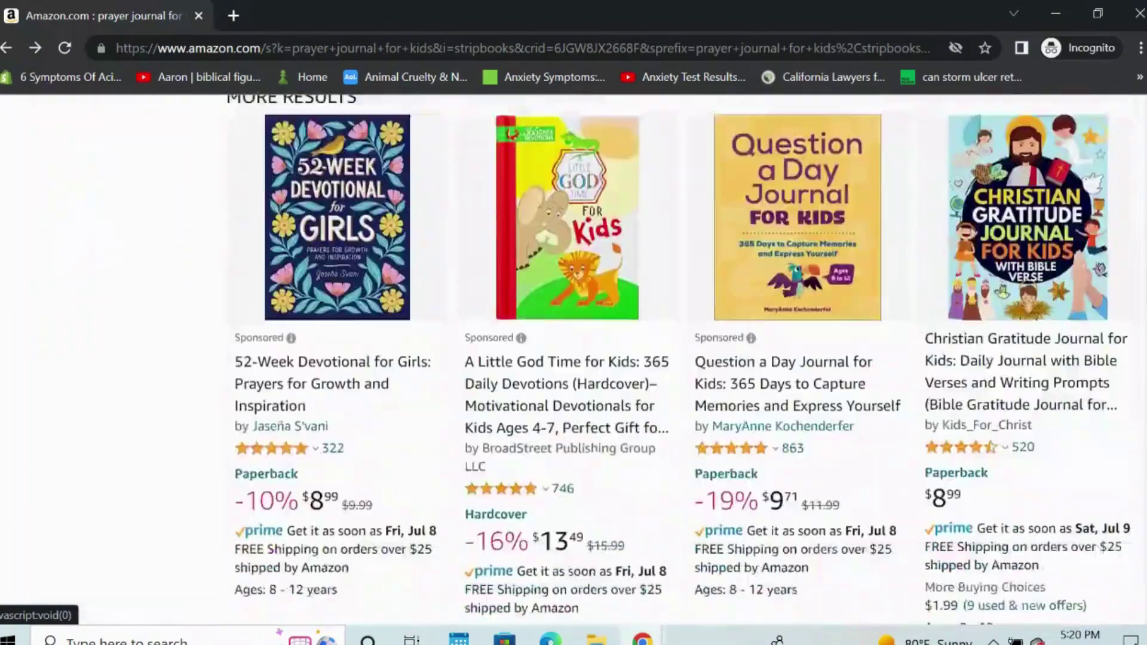
{"action": "scroll", "coordinate": [573, 358], "scroll_direction": "down", "scroll_amount": 20}
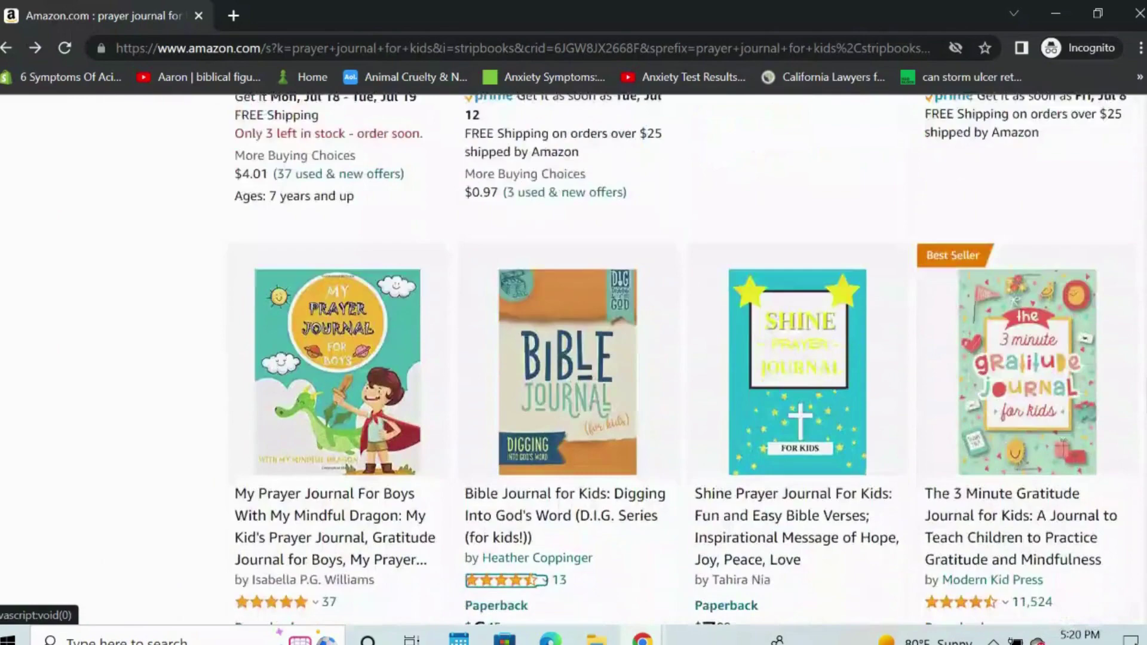
{"action": "scroll", "coordinate": [573, 359], "scroll_direction": "down", "scroll_amount": 1}
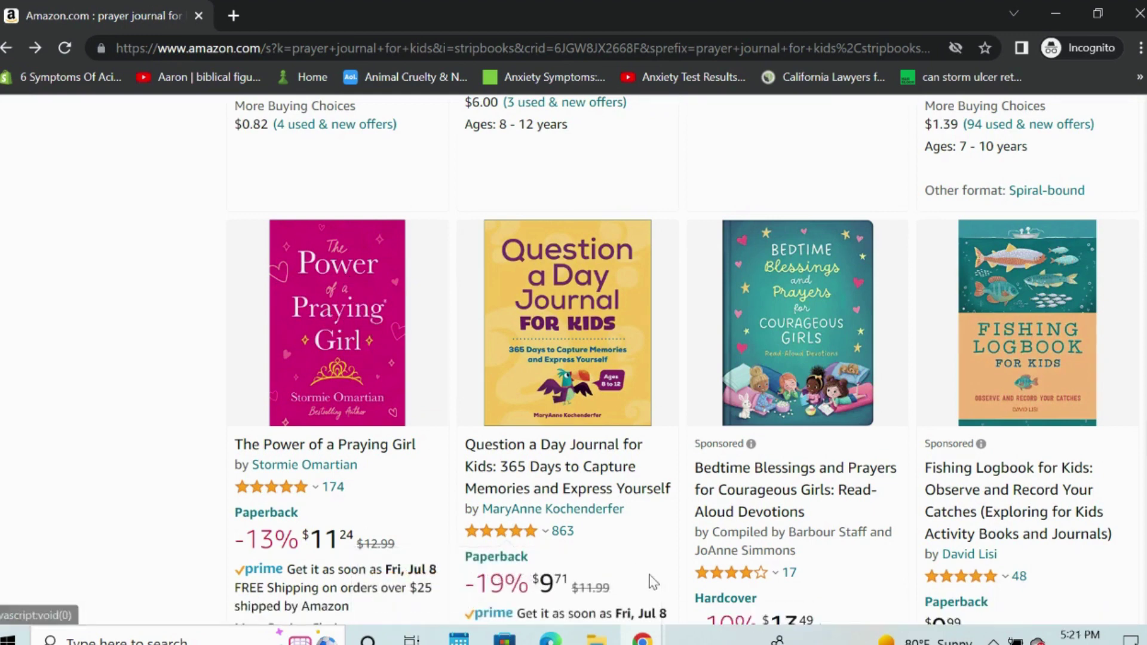
{"action": "mouse_move", "coordinate": [646, 639]}
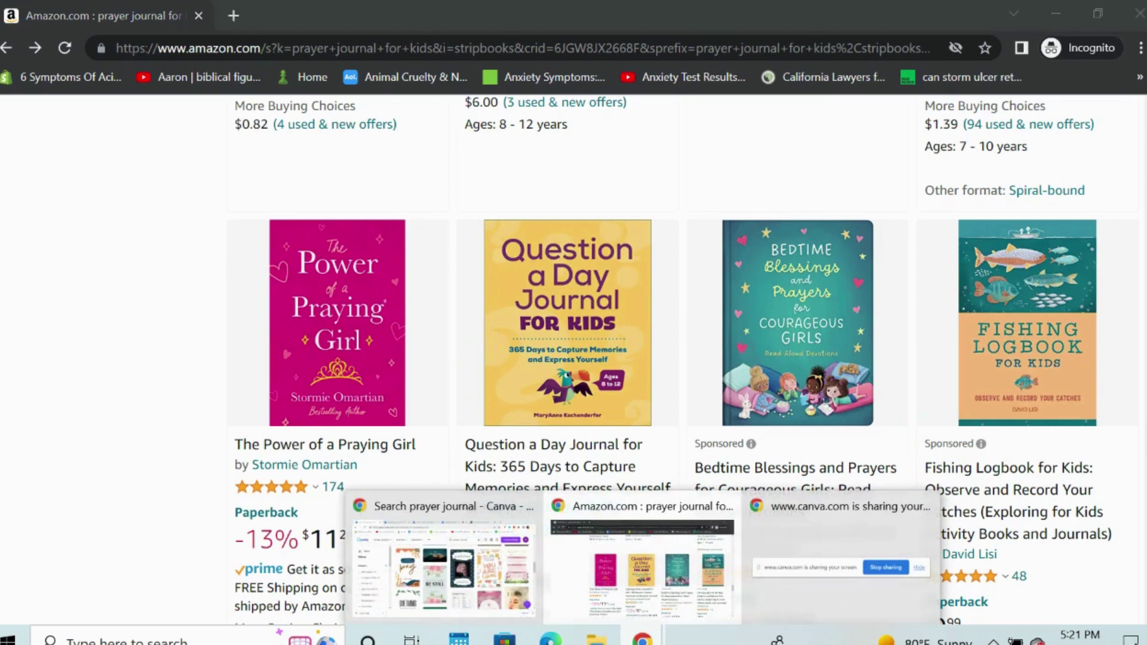
Check the magenta 'Girl Power prayer Journal' cover in Canva, then go to the KDP Cover Calculator.
{"action": "left_click", "coordinate": [506, 568]}
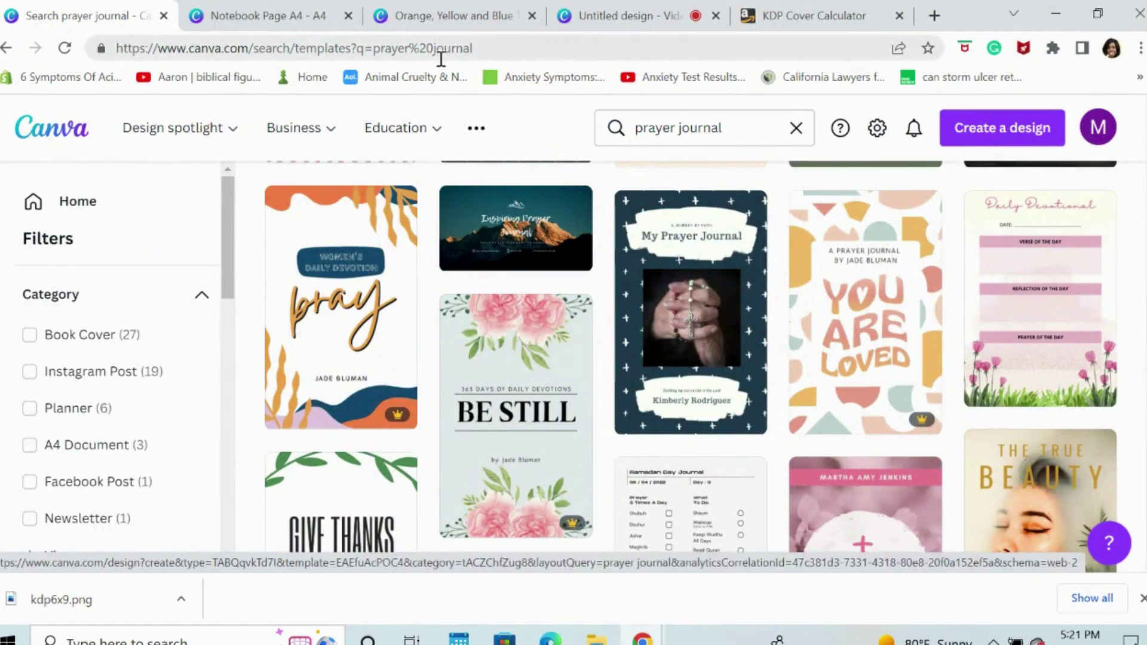
{"action": "left_click", "coordinate": [477, 26]}
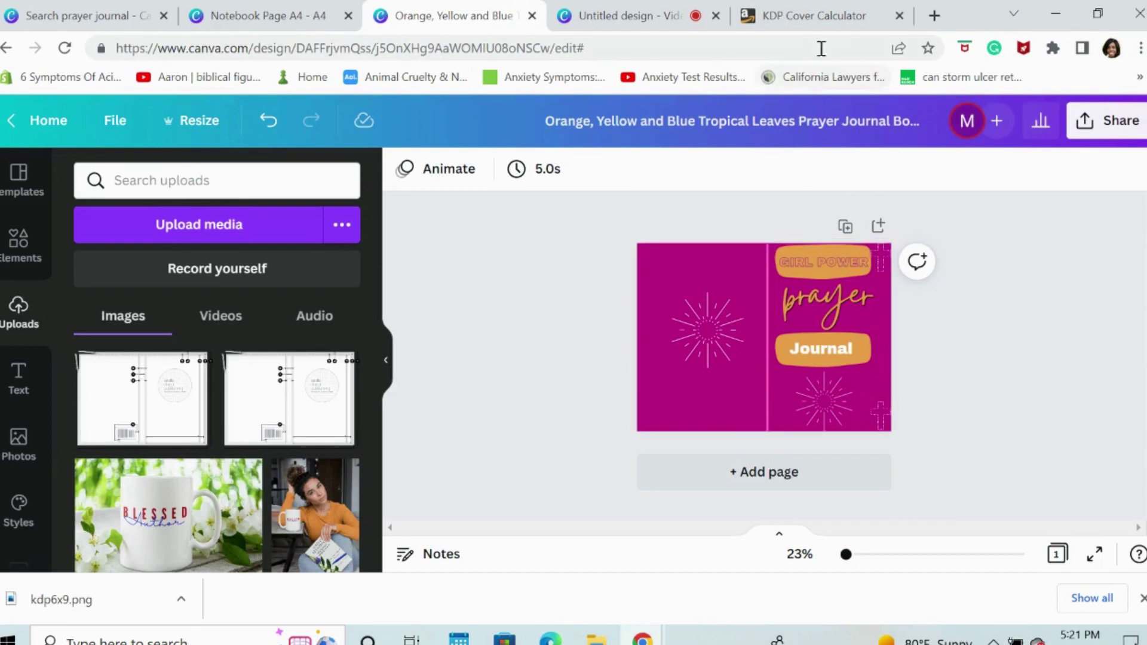
{"action": "left_click", "coordinate": [821, 24]}
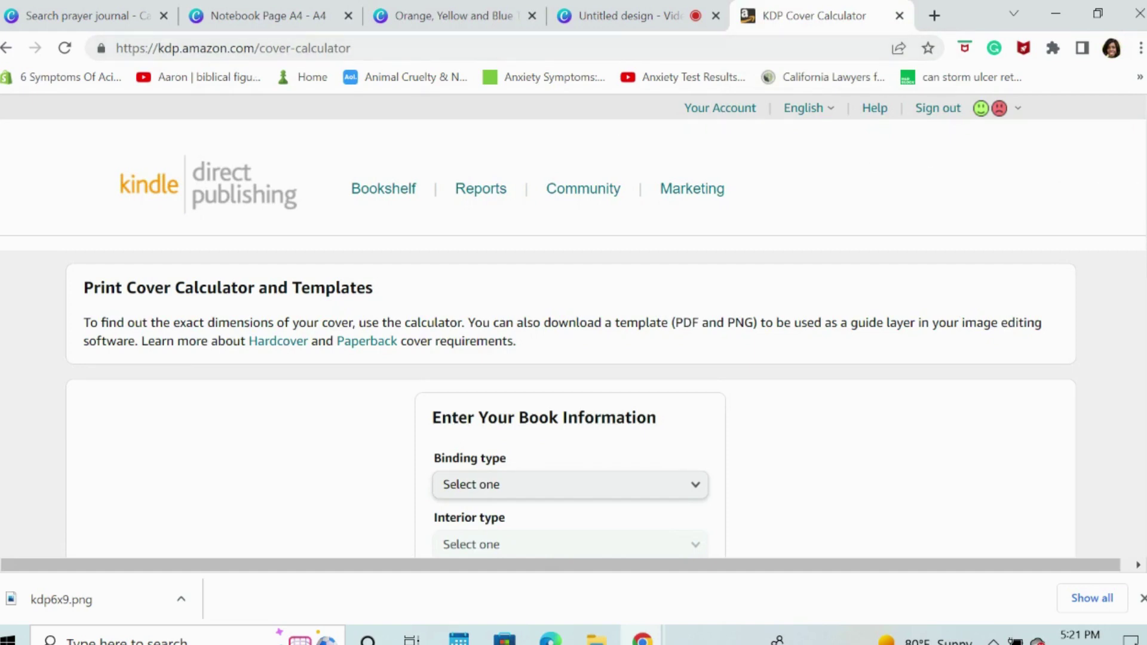
Set Paperback binding, Black & white interior, White paper, Left to Right, and Inches.
{"action": "scroll", "coordinate": [574, 323], "scroll_direction": "down", "scroll_amount": 3}
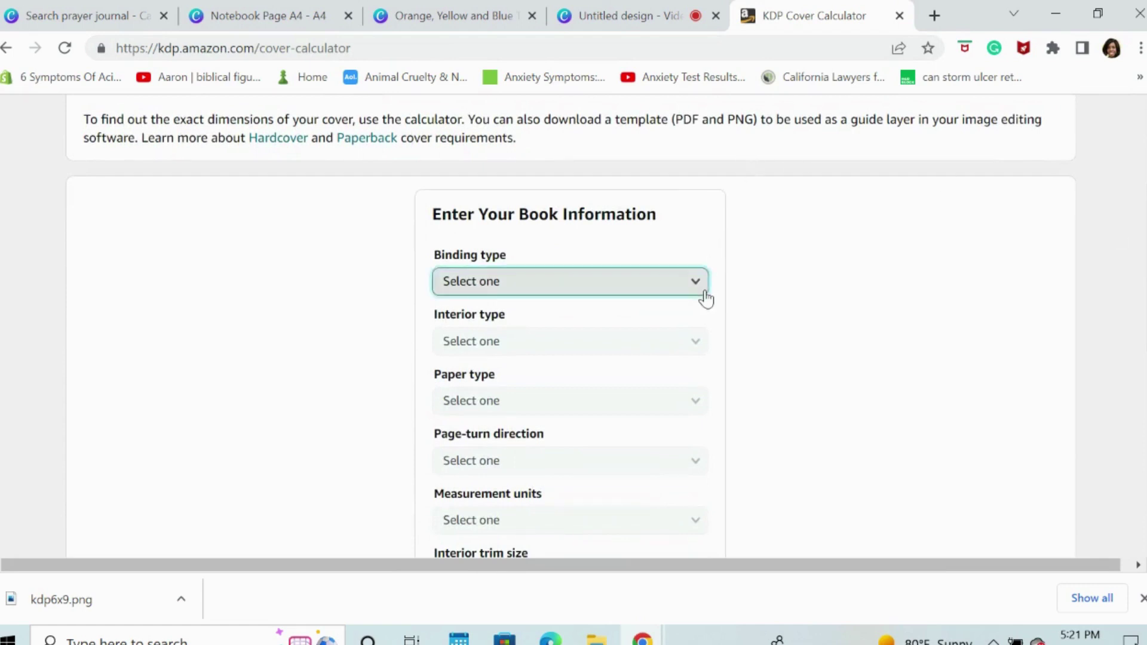
{"action": "left_click", "coordinate": [703, 288]}
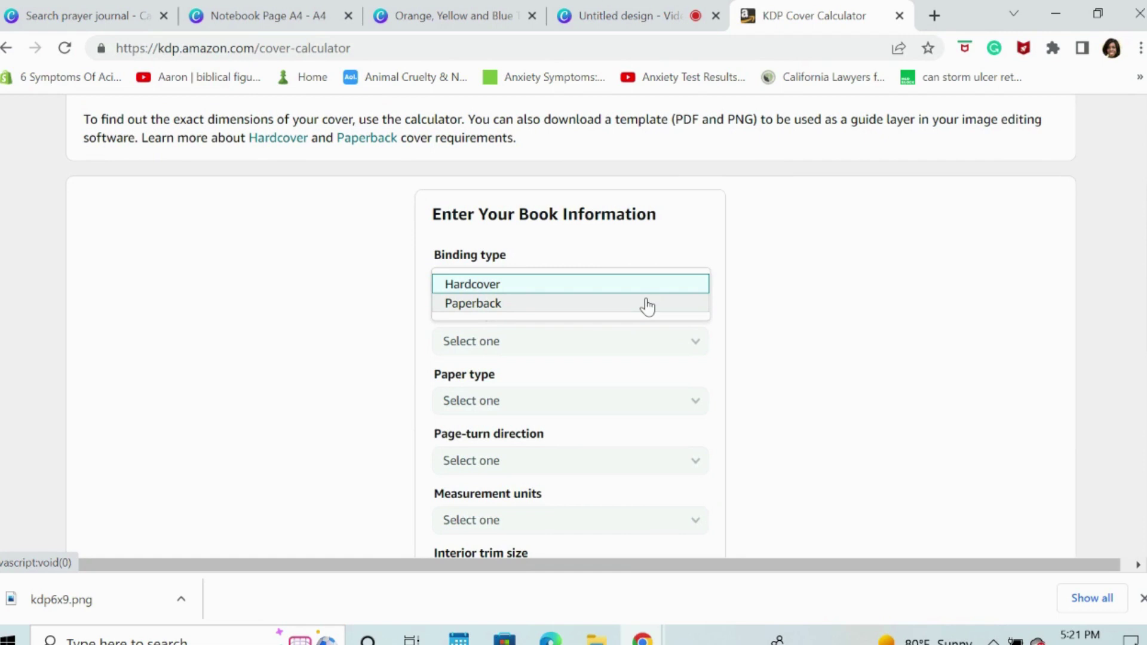
{"action": "left_click", "coordinate": [649, 307]}
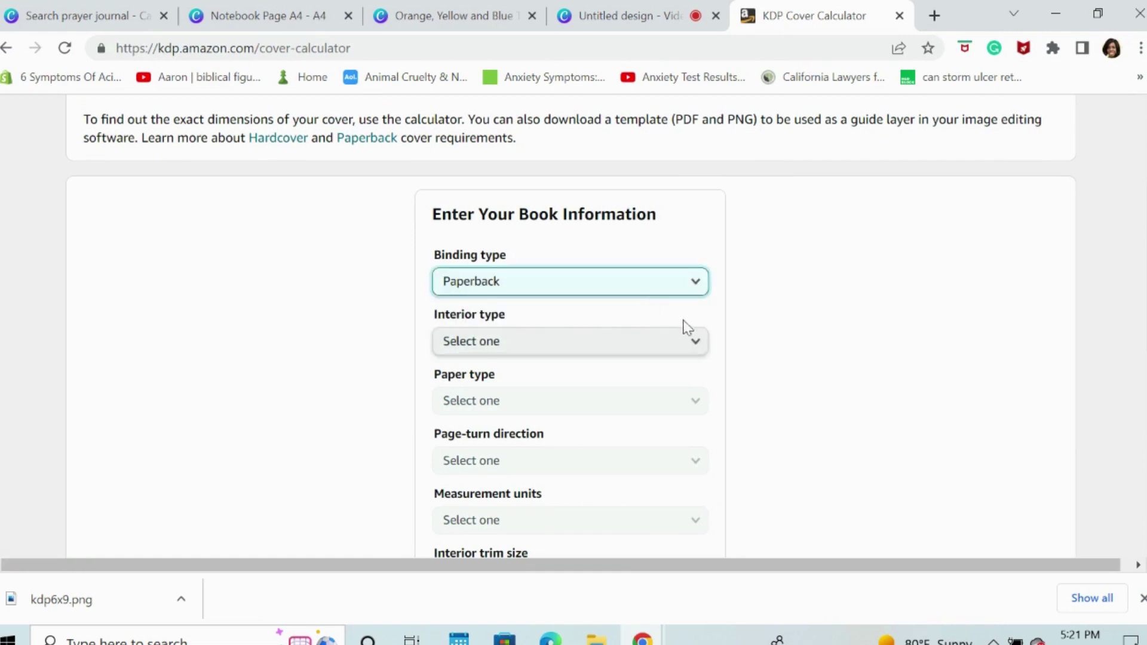
{"action": "left_click", "coordinate": [697, 350]}
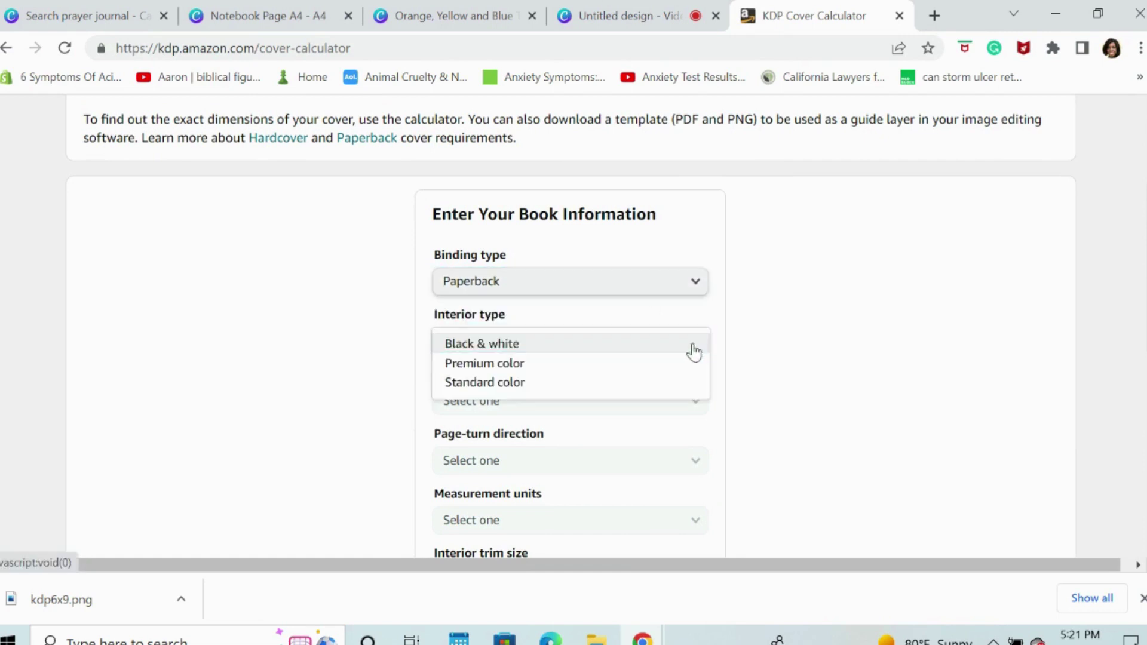
{"action": "left_click", "coordinate": [696, 351]}
{"action": "left_click", "coordinate": [697, 402]}
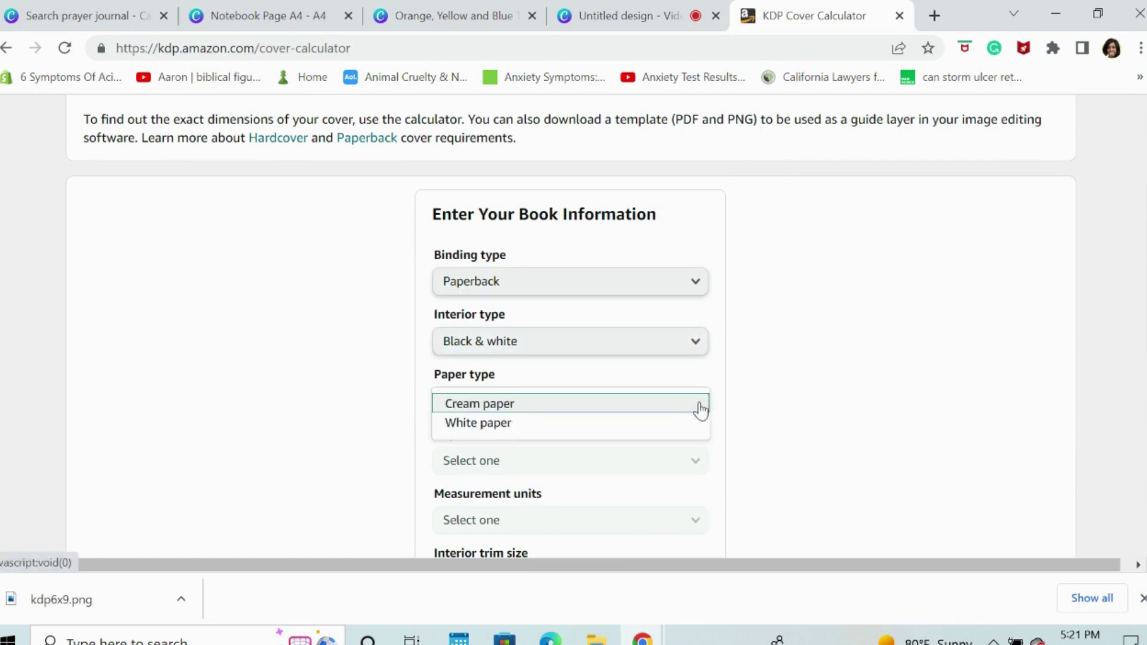
{"action": "left_click", "coordinate": [679, 426]}
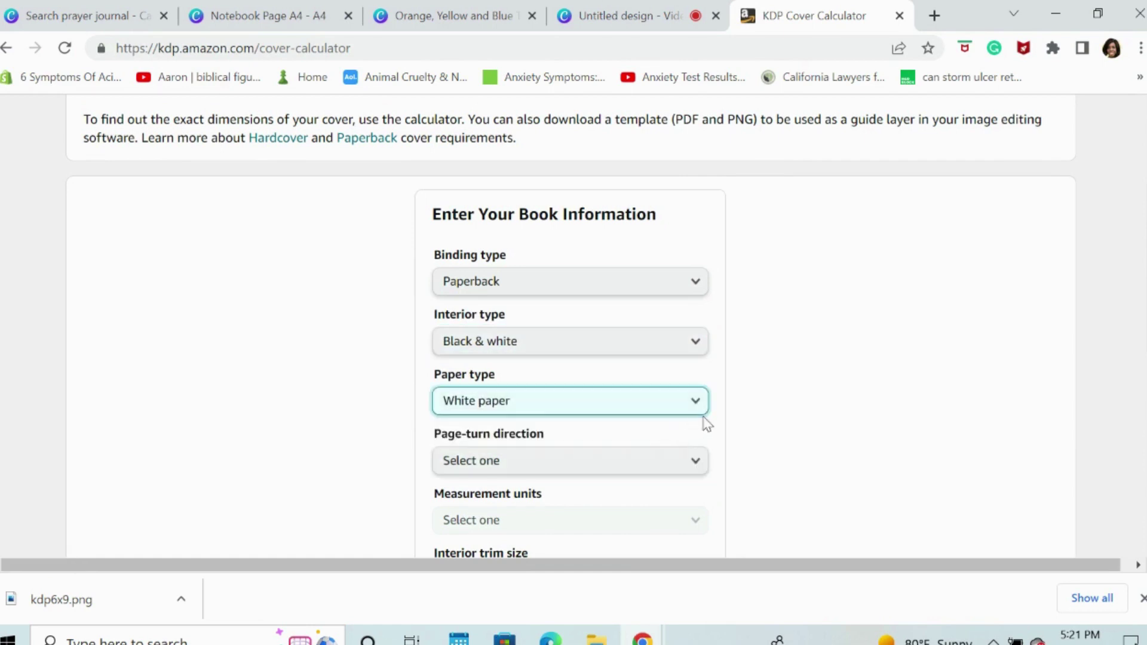
{"action": "left_click", "coordinate": [704, 461]}
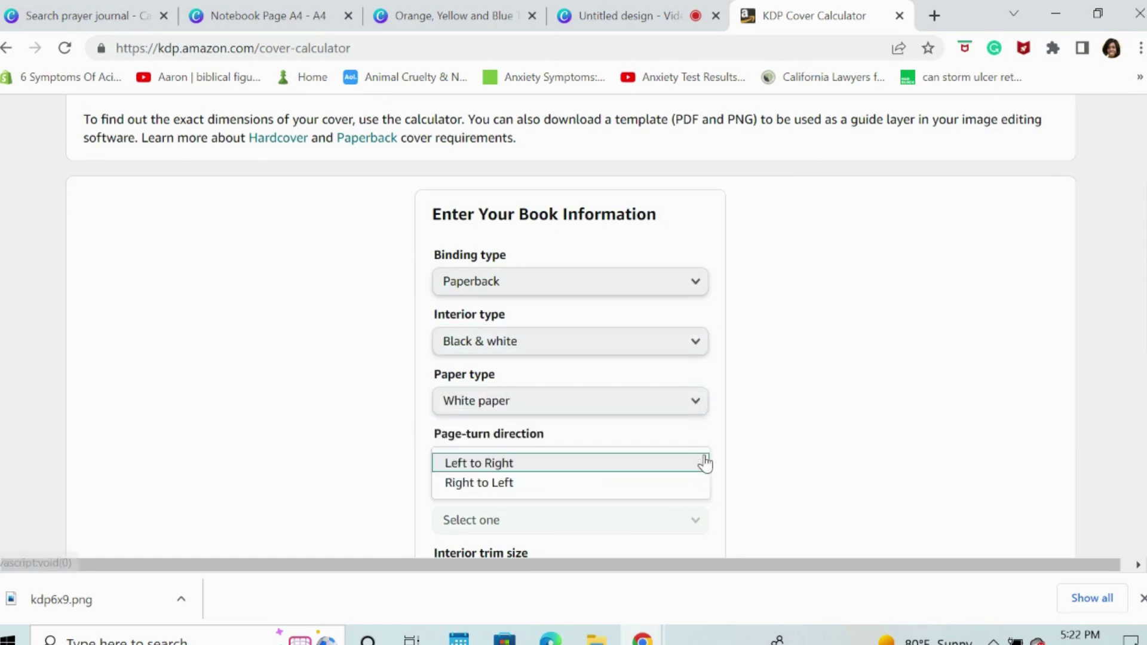
{"action": "left_click", "coordinate": [630, 471]}
{"action": "left_click", "coordinate": [686, 521]}
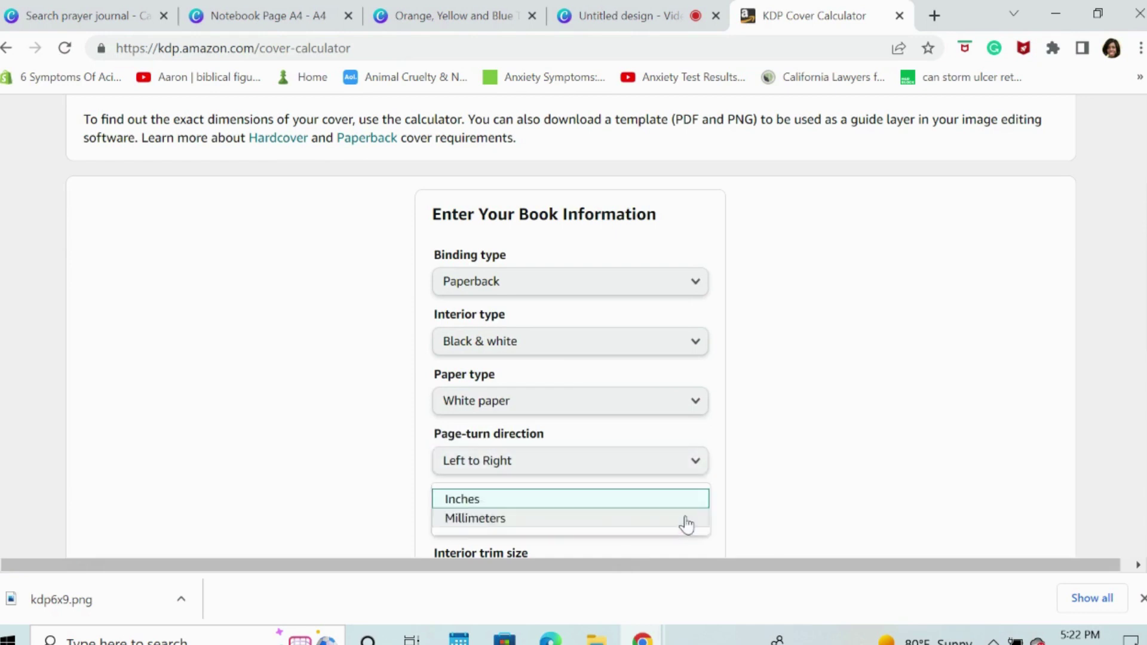
{"action": "left_click", "coordinate": [615, 502]}
Choose the 6 x 9 in trim size and enter a page count of 100.
{"action": "scroll", "coordinate": [571, 328], "scroll_direction": "down", "scroll_amount": 5}
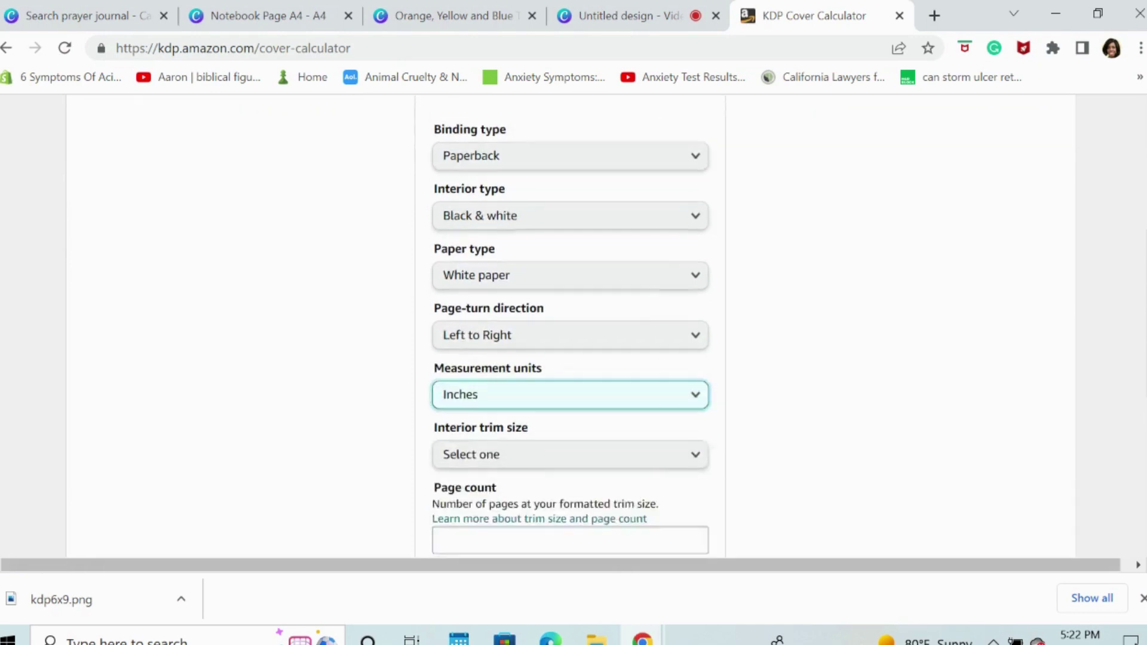
{"action": "left_click", "coordinate": [702, 309]}
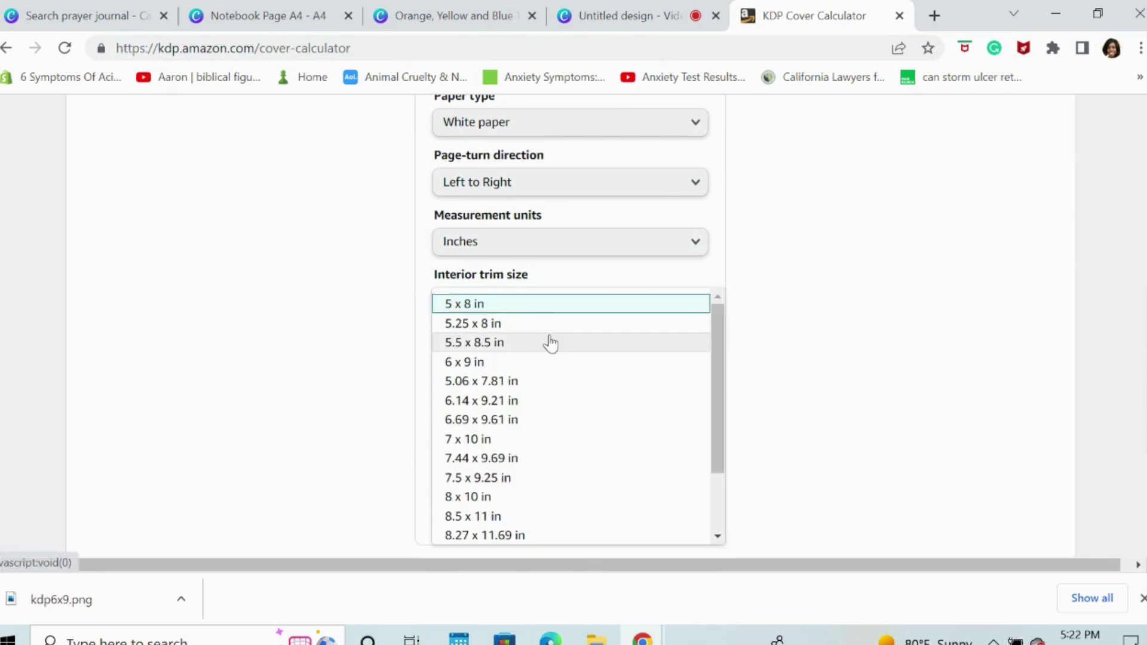
{"action": "left_click", "coordinate": [503, 365]}
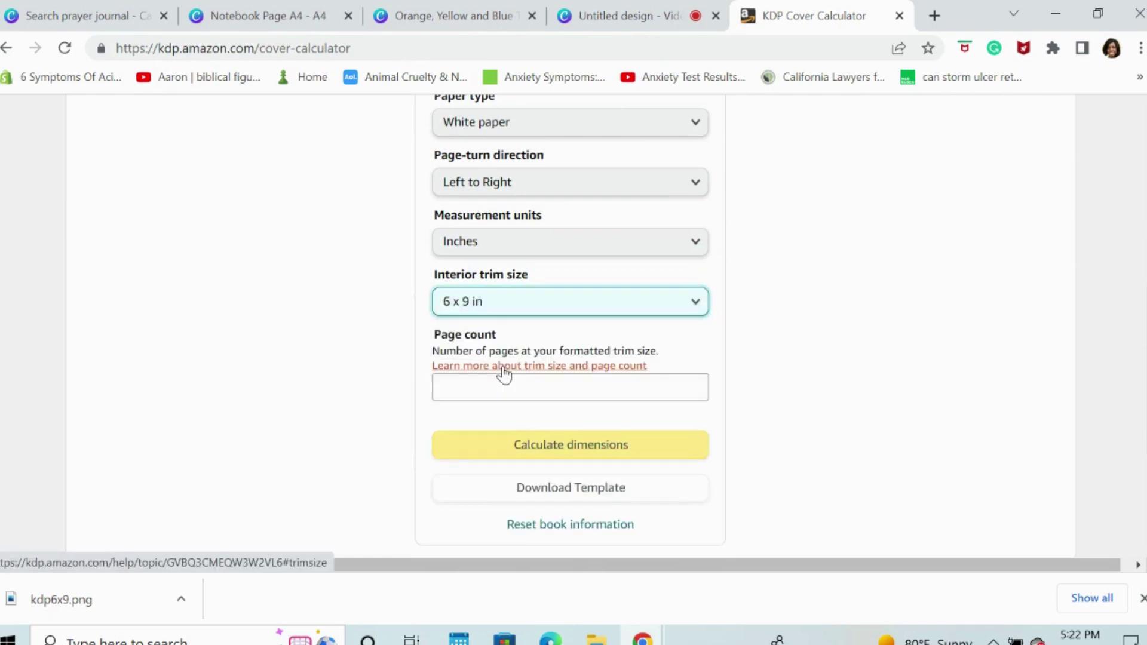
{"action": "left_click", "coordinate": [522, 388]}
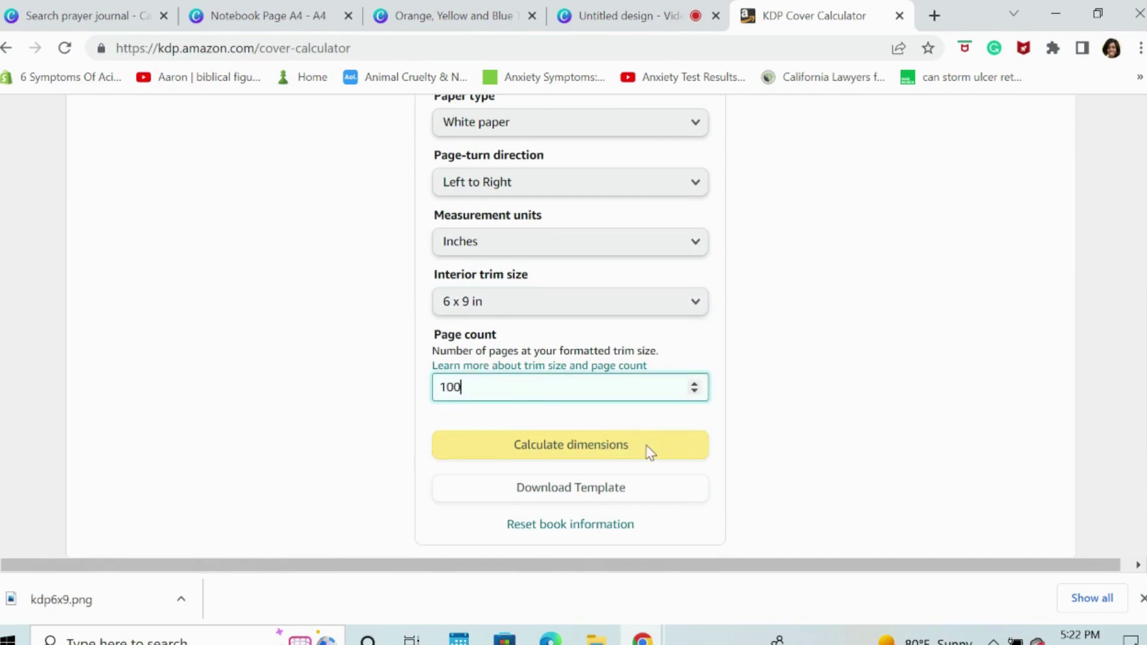
Calculate the cover dimensions: 12.475 x 9.25 in full cover, 0.225 in spine.
{"action": "left_click", "coordinate": [602, 453]}
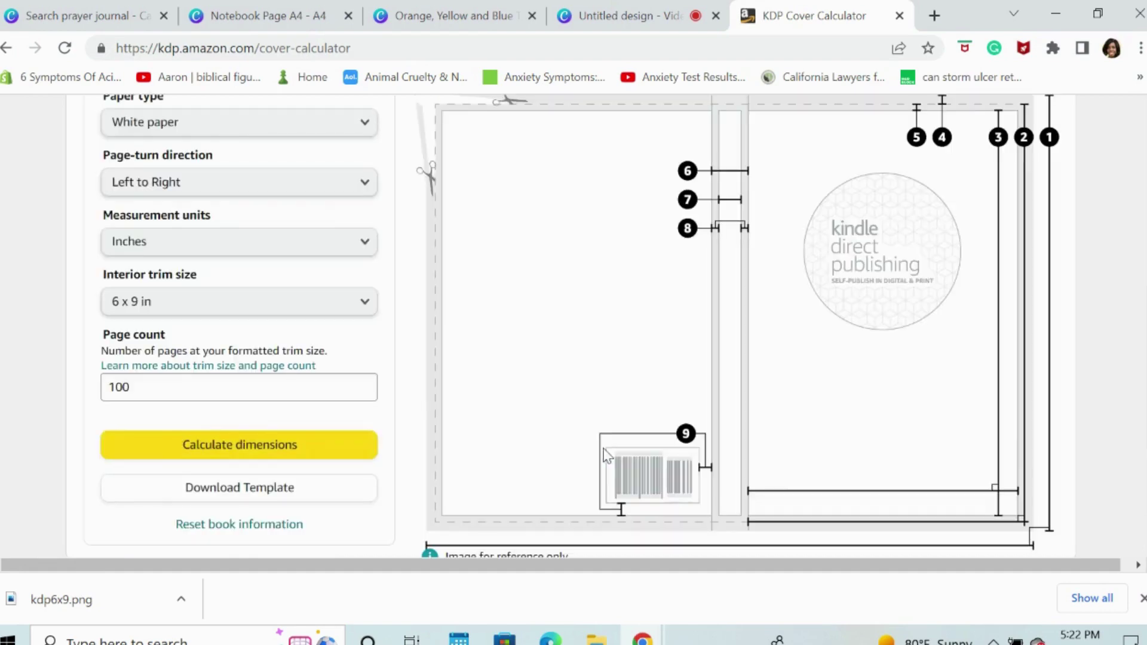
{"action": "scroll", "coordinate": [574, 329], "scroll_direction": "up", "scroll_amount": 6}
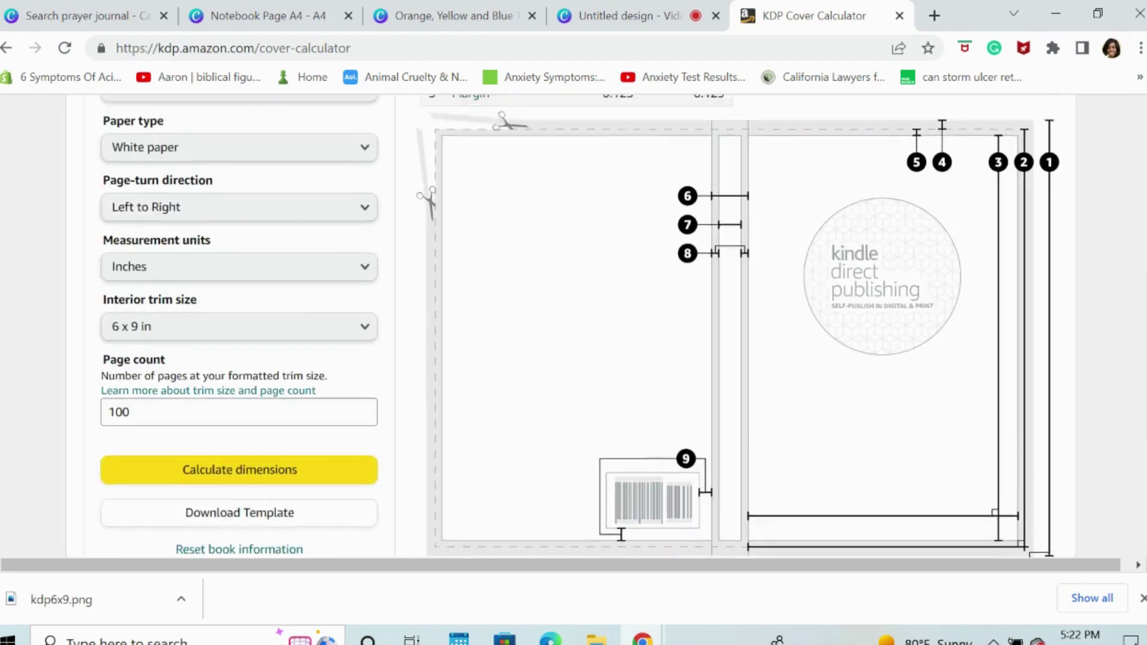
{"action": "scroll", "coordinate": [714, 244], "scroll_direction": "down", "scroll_amount": 2}
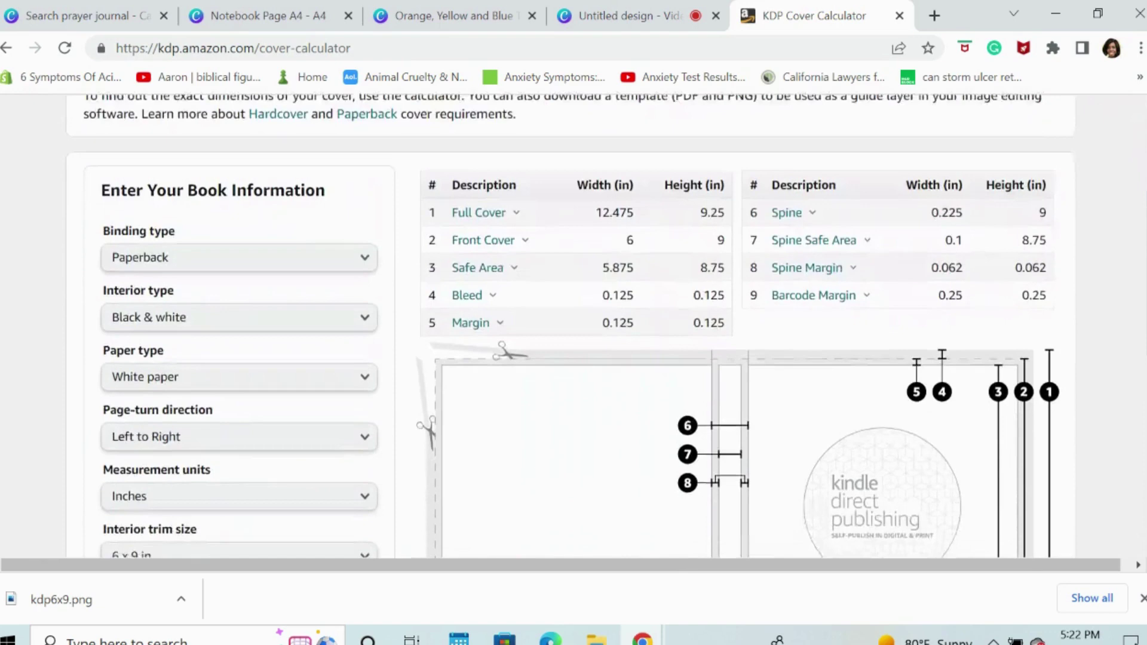
{"action": "mouse_move", "coordinate": [447, 200]}
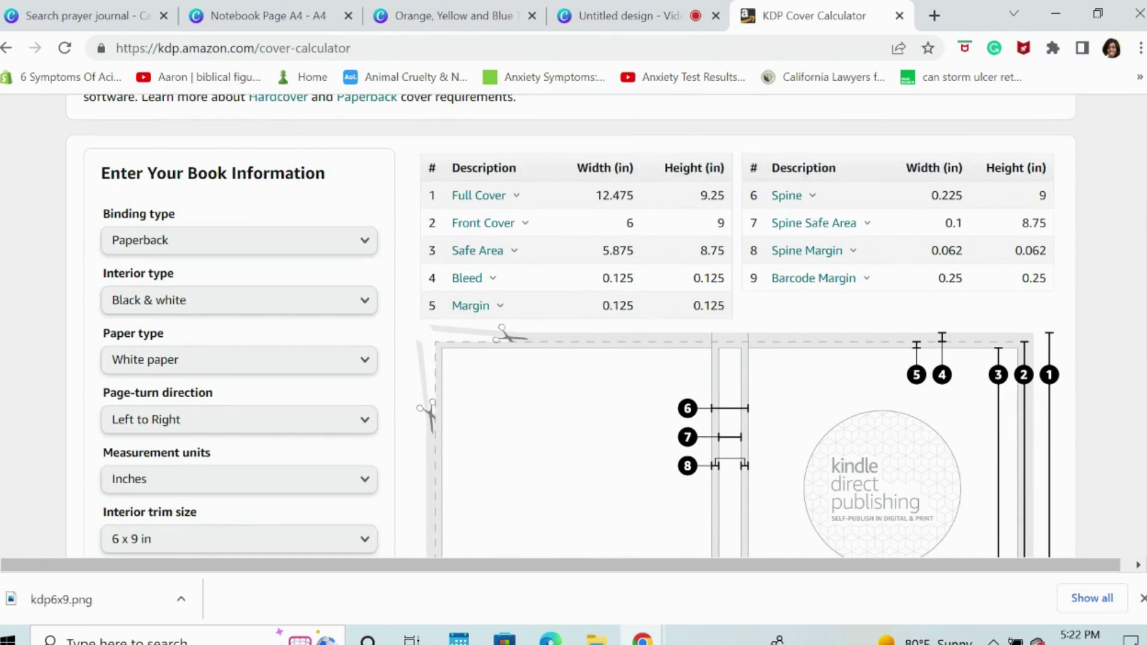
Save the 6 x 9 template image as kdp6x9.png and return to the Canva cover.
{"action": "scroll", "coordinate": [711, 201], "scroll_direction": "down", "scroll_amount": 3}
{"action": "scroll", "coordinate": [580, 327], "scroll_direction": "down", "scroll_amount": 1}
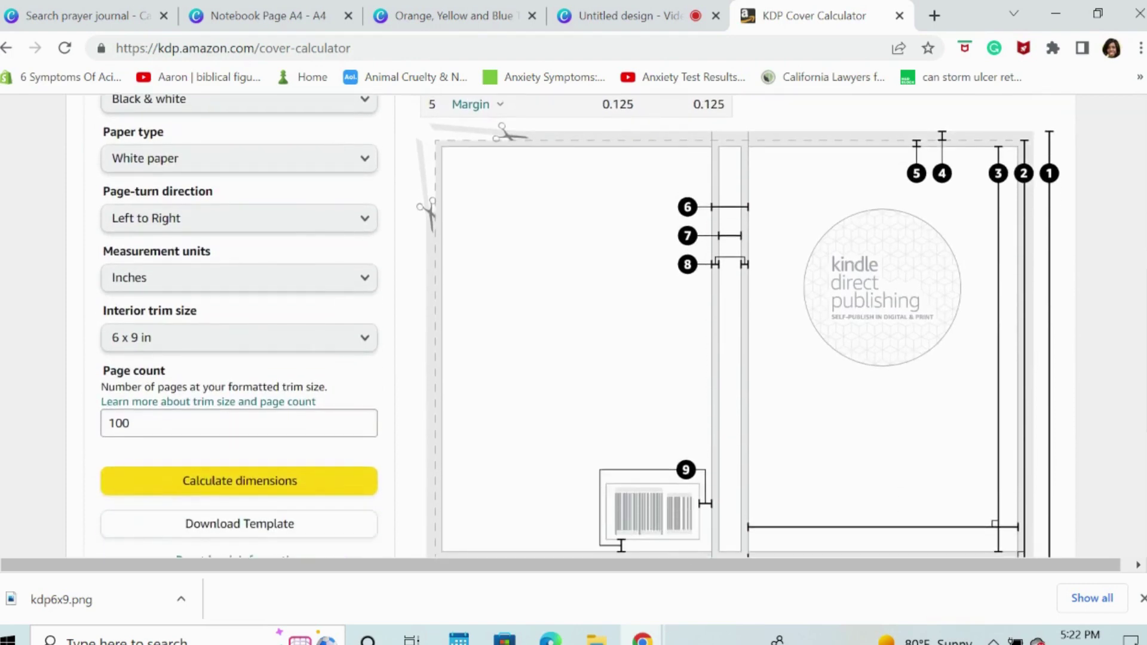
{"action": "scroll", "coordinate": [580, 327], "scroll_direction": "down", "scroll_amount": 1}
{"action": "right_click", "coordinate": [888, 291]}
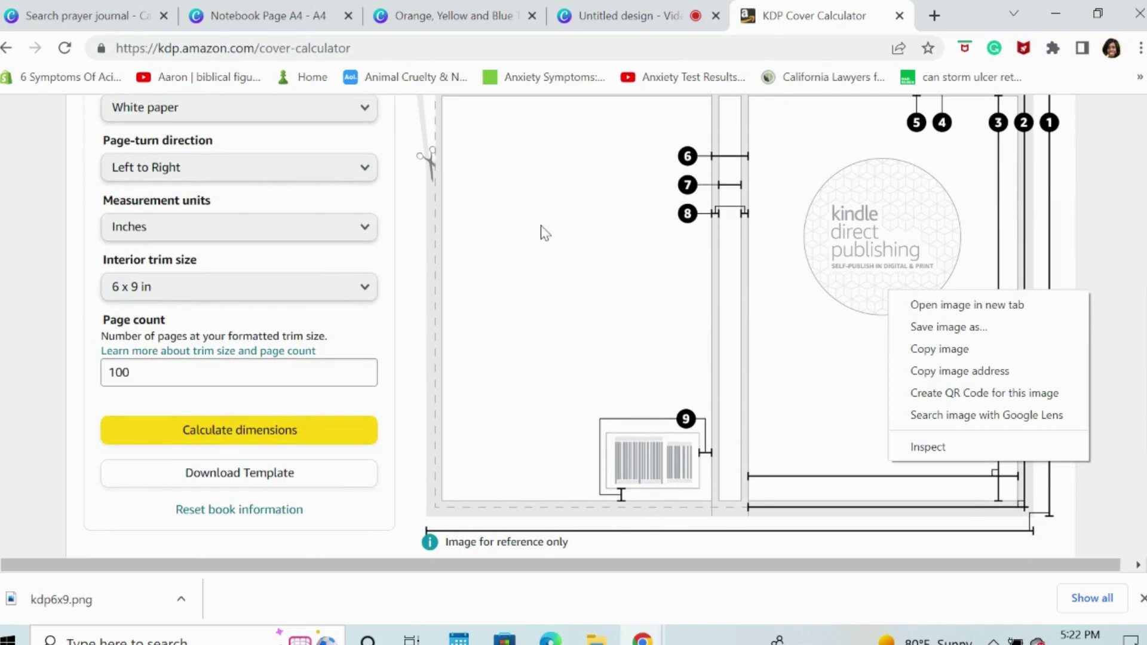
{"action": "left_click", "coordinate": [418, 21]}
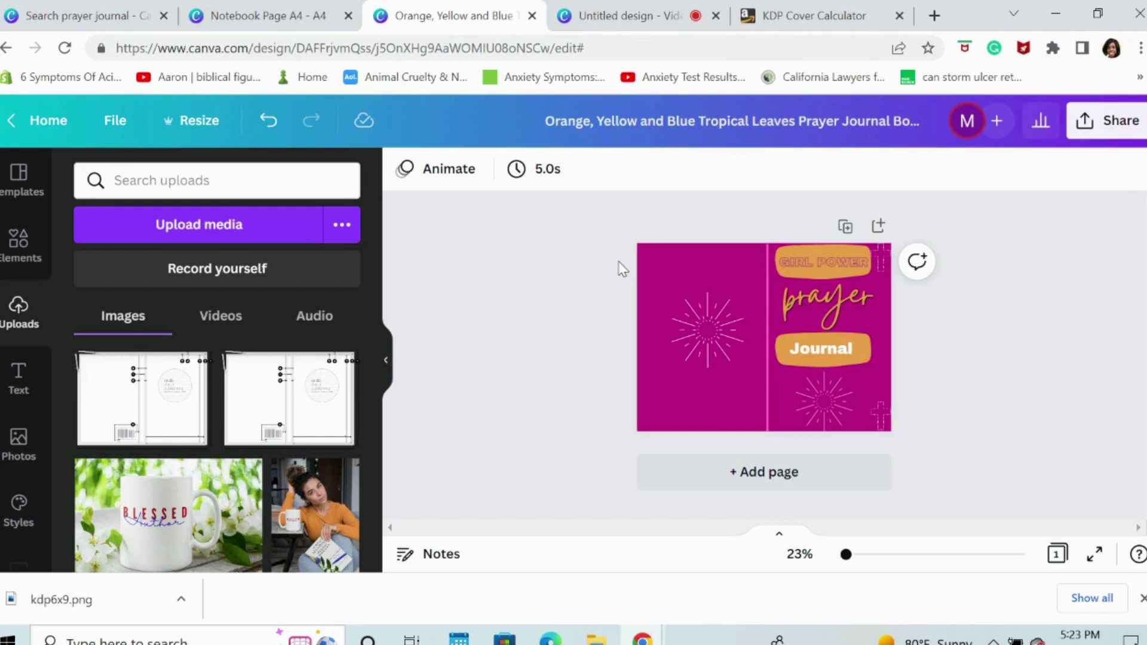
Switch to the Notebook Page A4 interior design with the lined journal pages.
{"action": "left_click", "coordinate": [281, 12]}
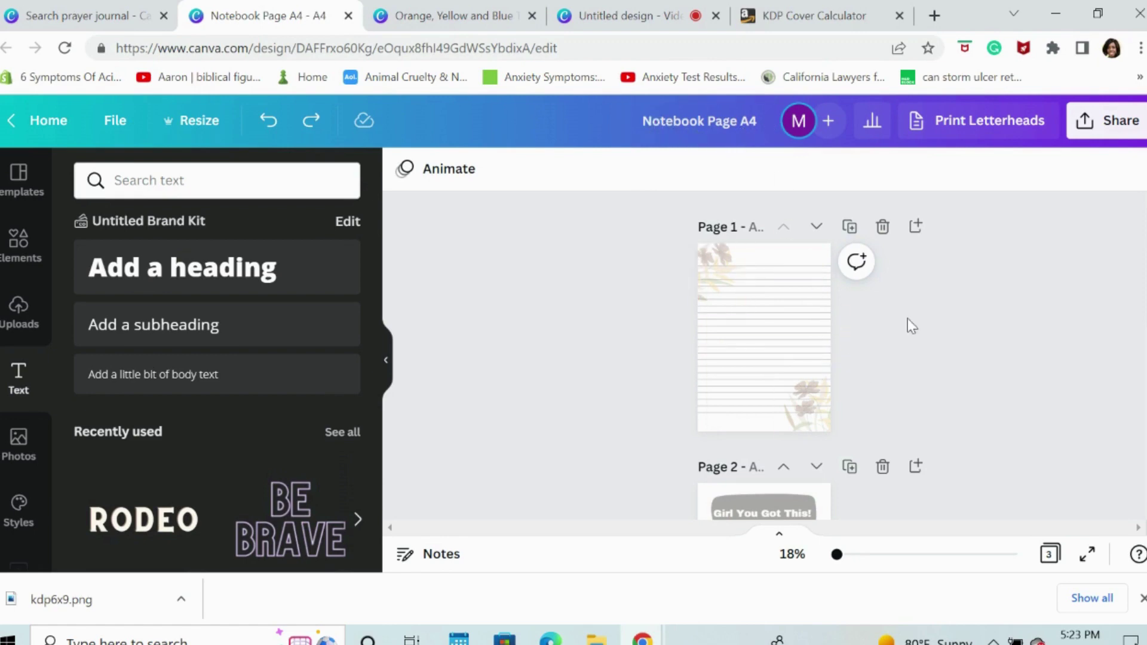
{"action": "scroll", "coordinate": [765, 359], "scroll_direction": "down", "scroll_amount": 3}
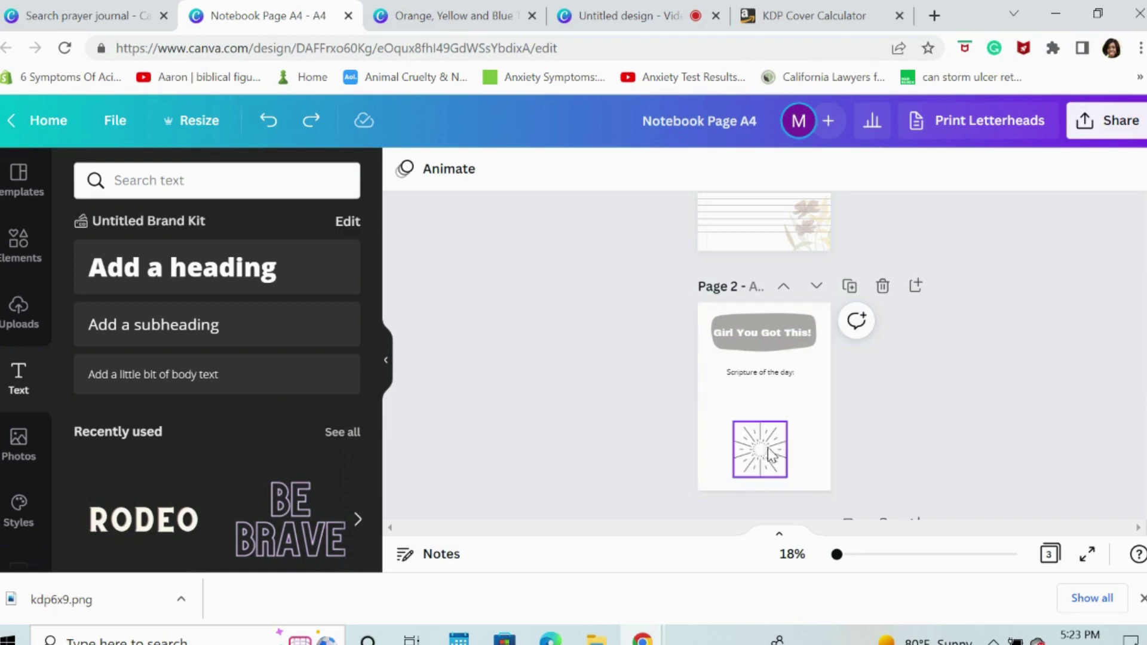
{"action": "left_click", "coordinate": [442, 13]}
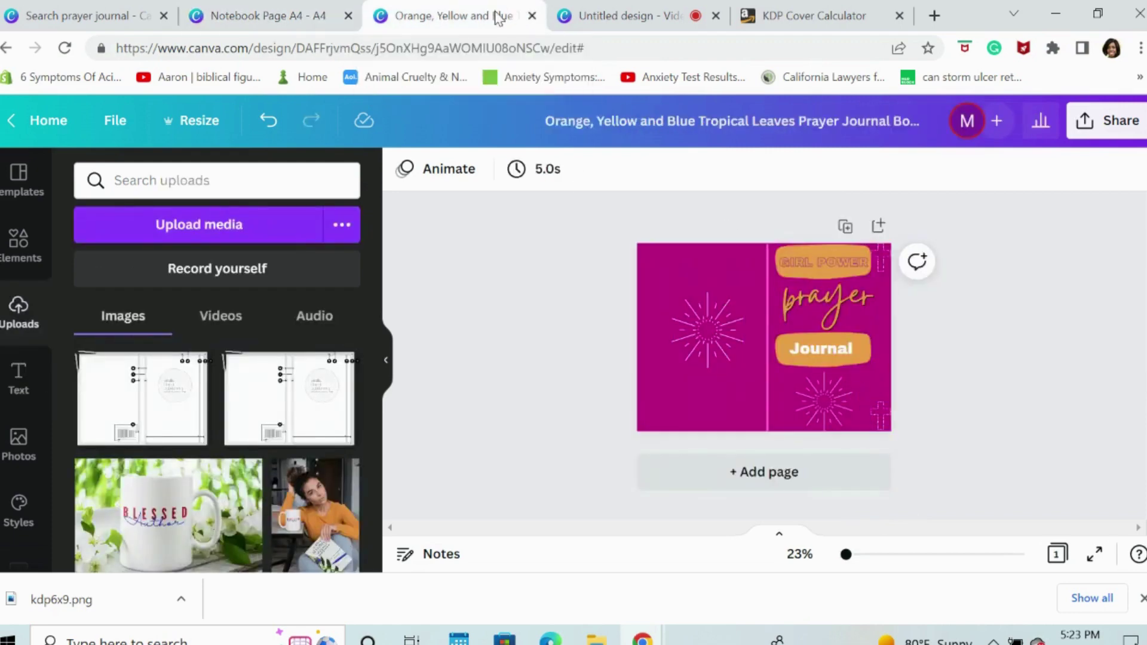
{"action": "left_click", "coordinate": [301, 17]}
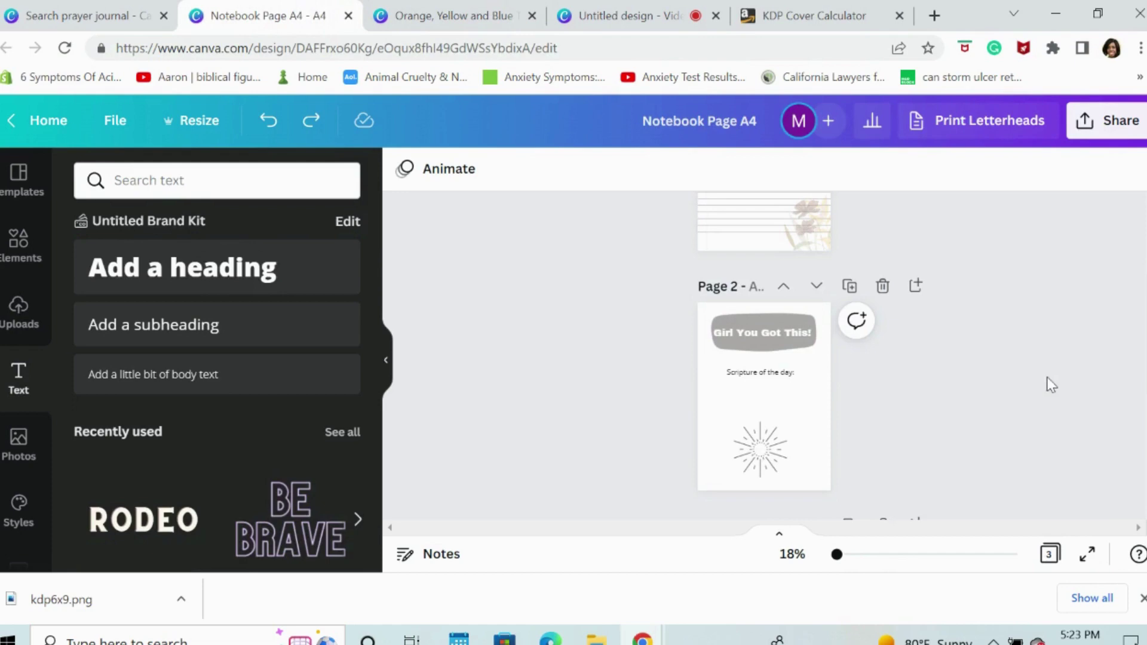
{"action": "scroll", "coordinate": [1052, 386], "scroll_direction": "down", "scroll_amount": 4}
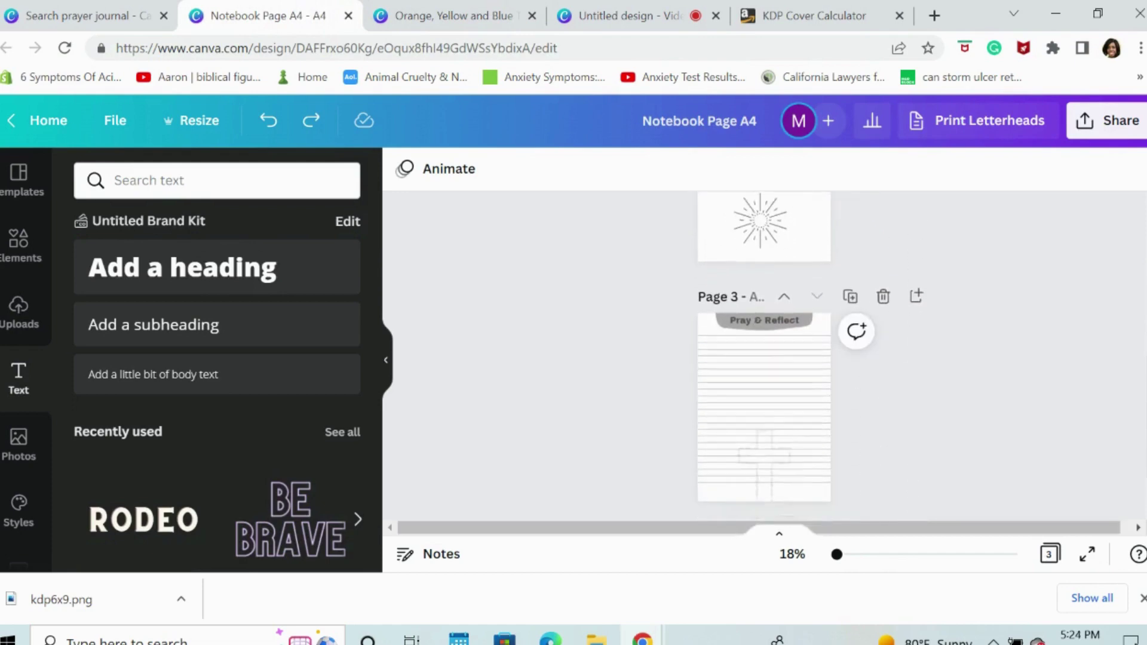
{"action": "scroll", "coordinate": [764, 353], "scroll_direction": "down", "scroll_amount": 1}
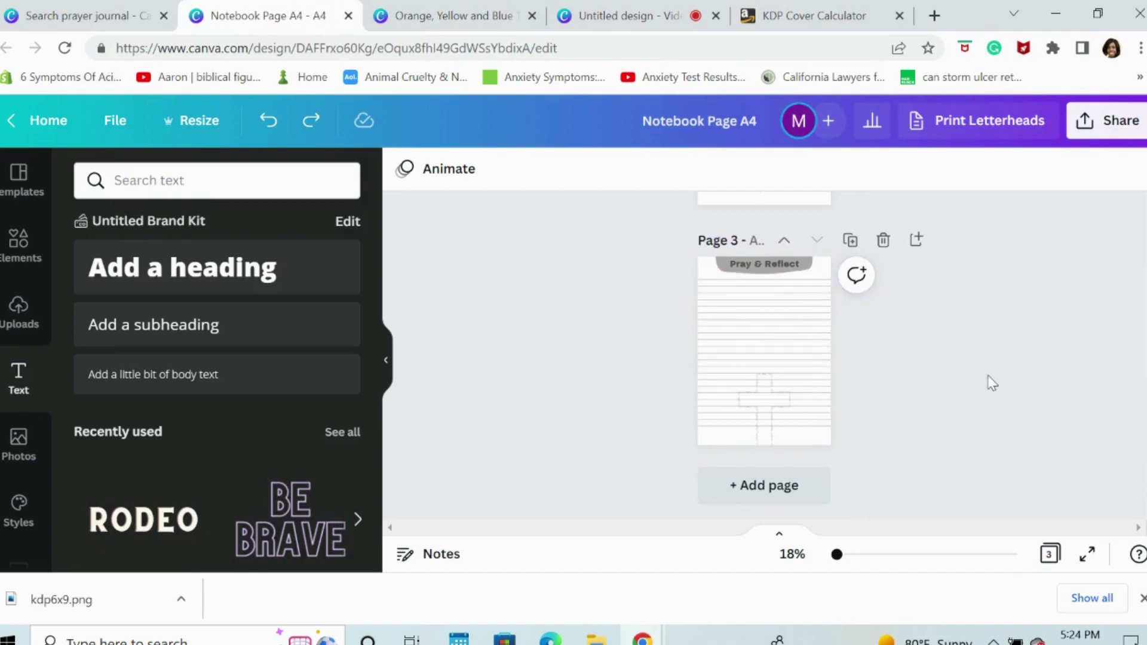
{"action": "scroll", "coordinate": [764, 353], "scroll_direction": "up", "scroll_amount": 8}
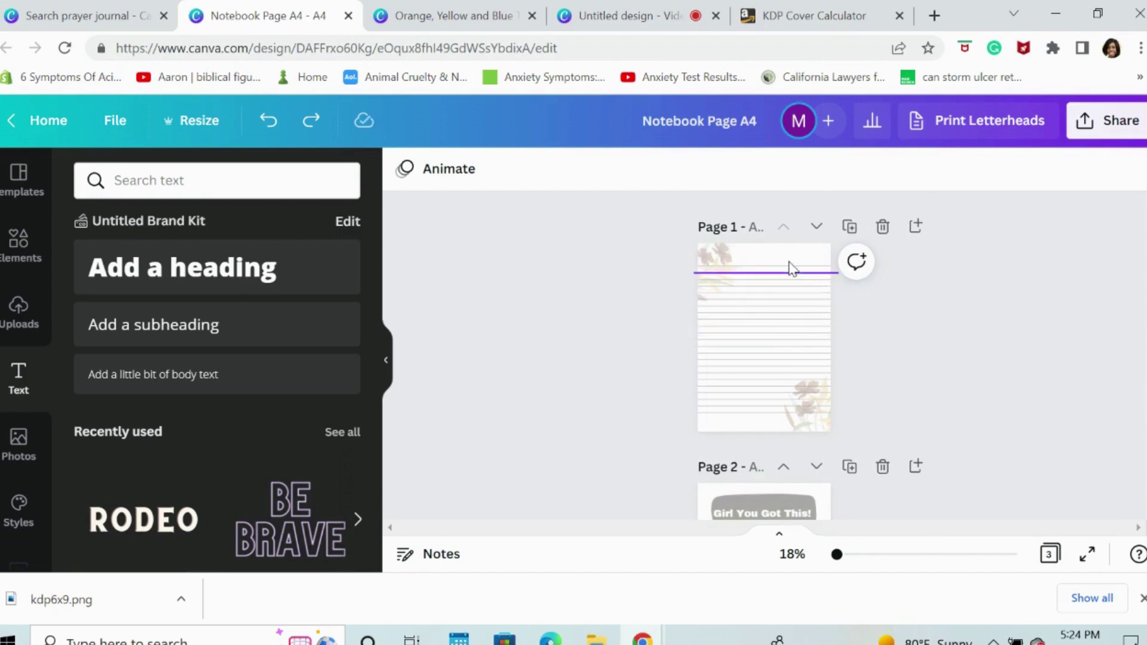
Delete the lined first page of the notebook.
{"action": "left_click", "coordinate": [883, 228]}
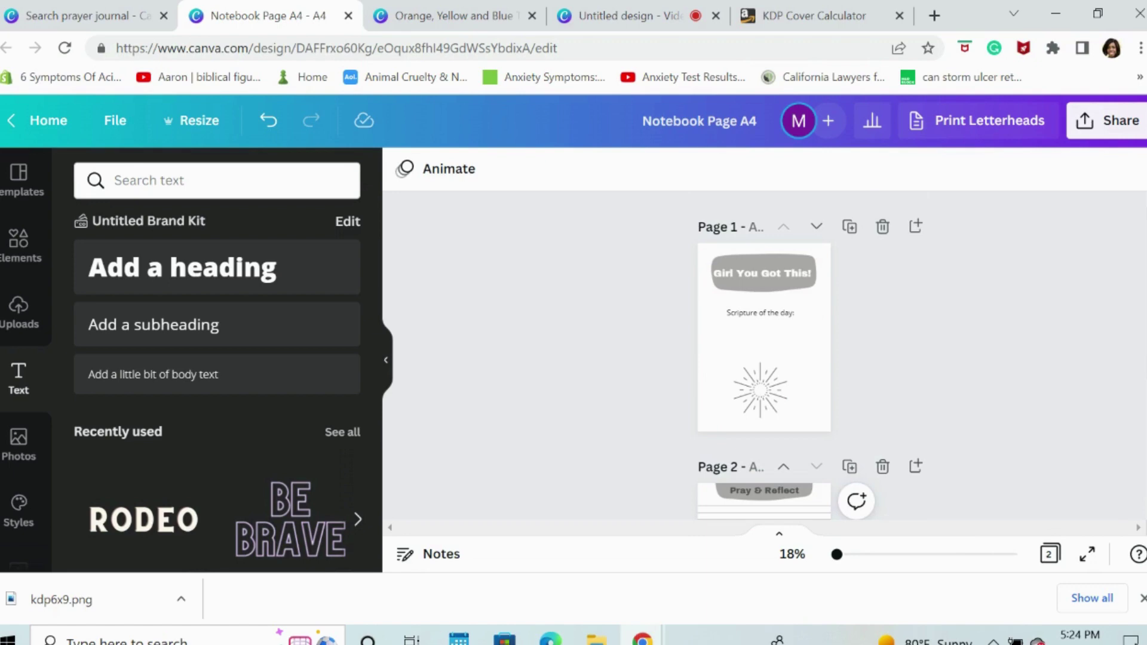
{"action": "scroll", "coordinate": [764, 358], "scroll_direction": "down", "scroll_amount": 1}
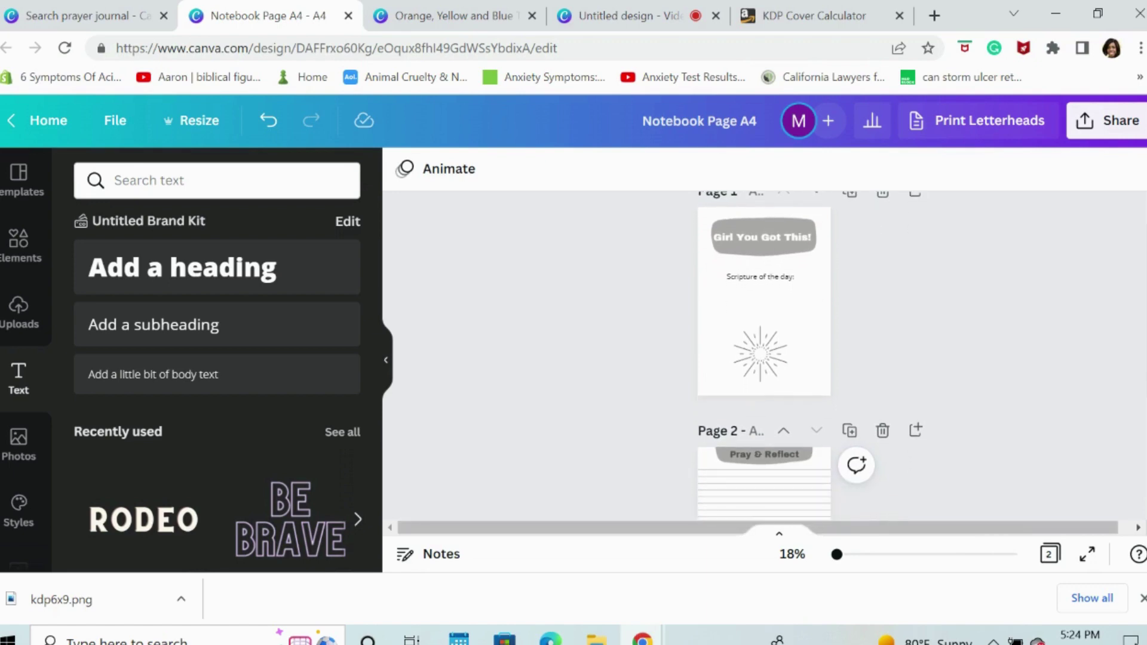
{"action": "scroll", "coordinate": [764, 359], "scroll_direction": "down", "scroll_amount": 1}
{"action": "scroll", "coordinate": [764, 358], "scroll_direction": "down", "scroll_amount": 1}
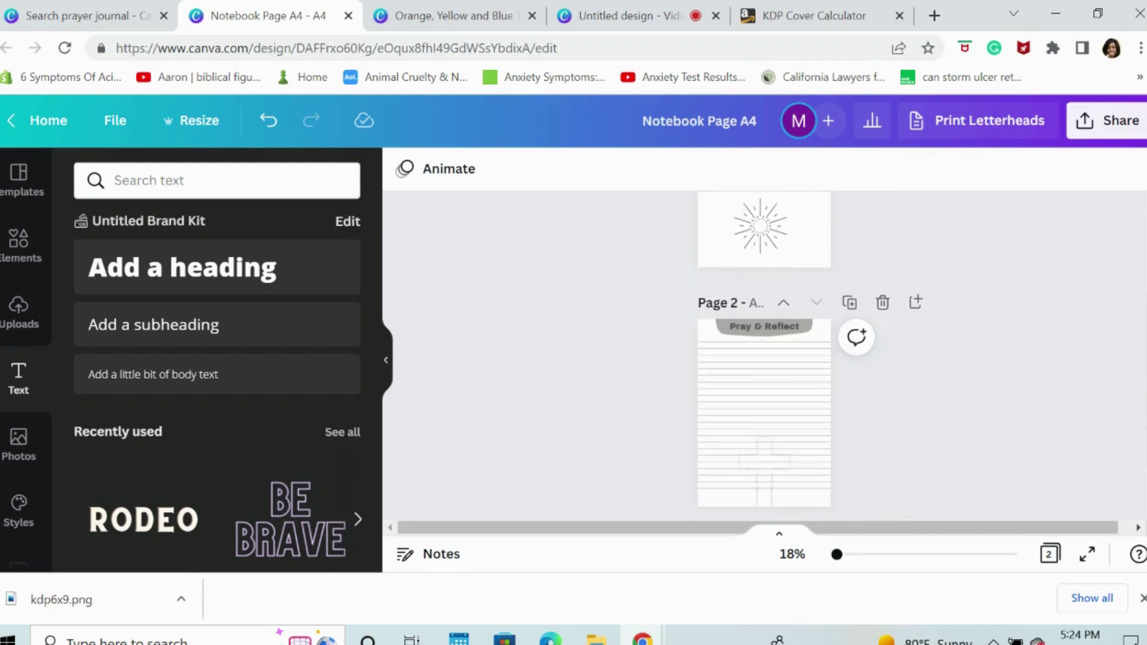
{"action": "scroll", "coordinate": [764, 358], "scroll_direction": "up", "scroll_amount": 2}
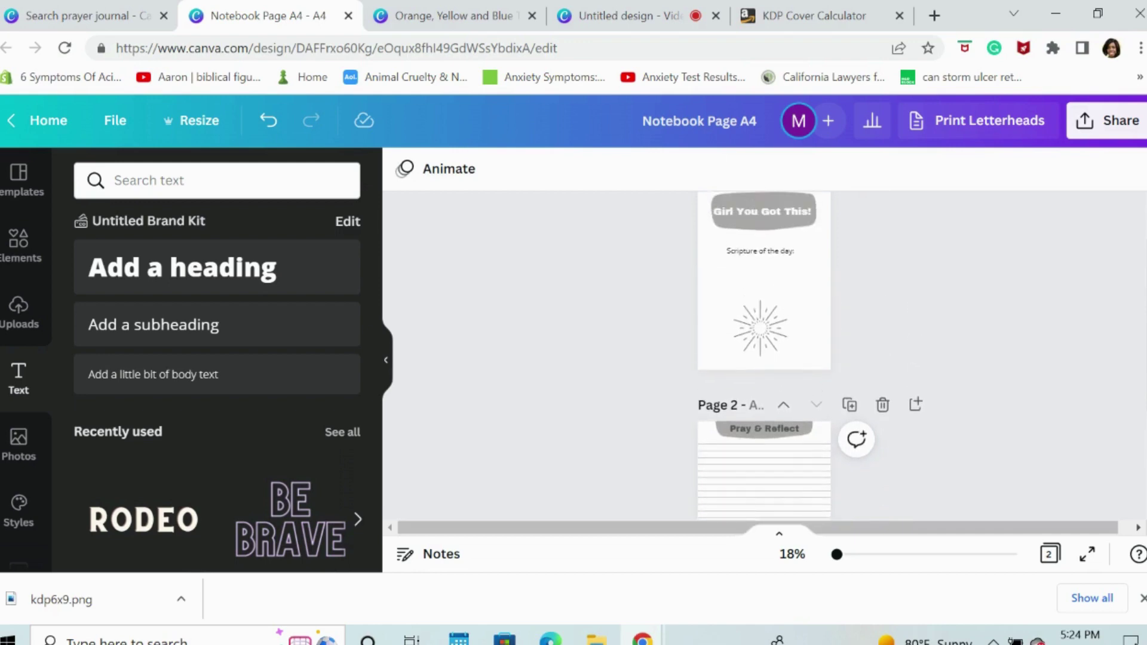
In the page grid, duplicate the Pray & Reflect page three times to reach five pages.
{"action": "left_click", "coordinate": [1050, 555]}
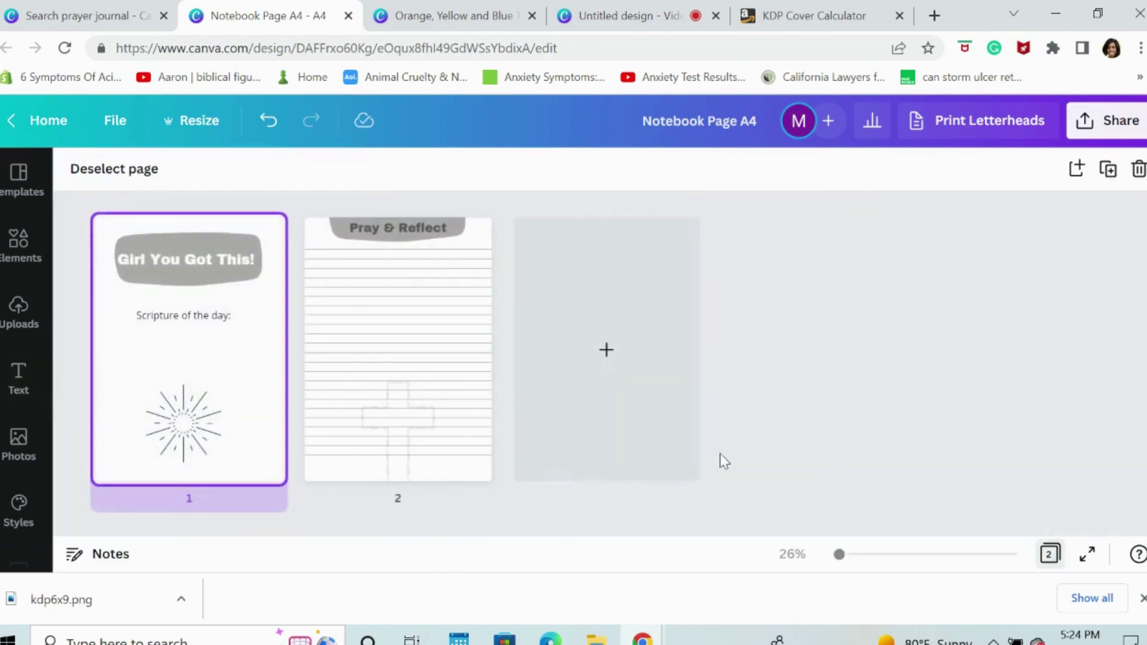
{"action": "mouse_move", "coordinate": [402, 468]}
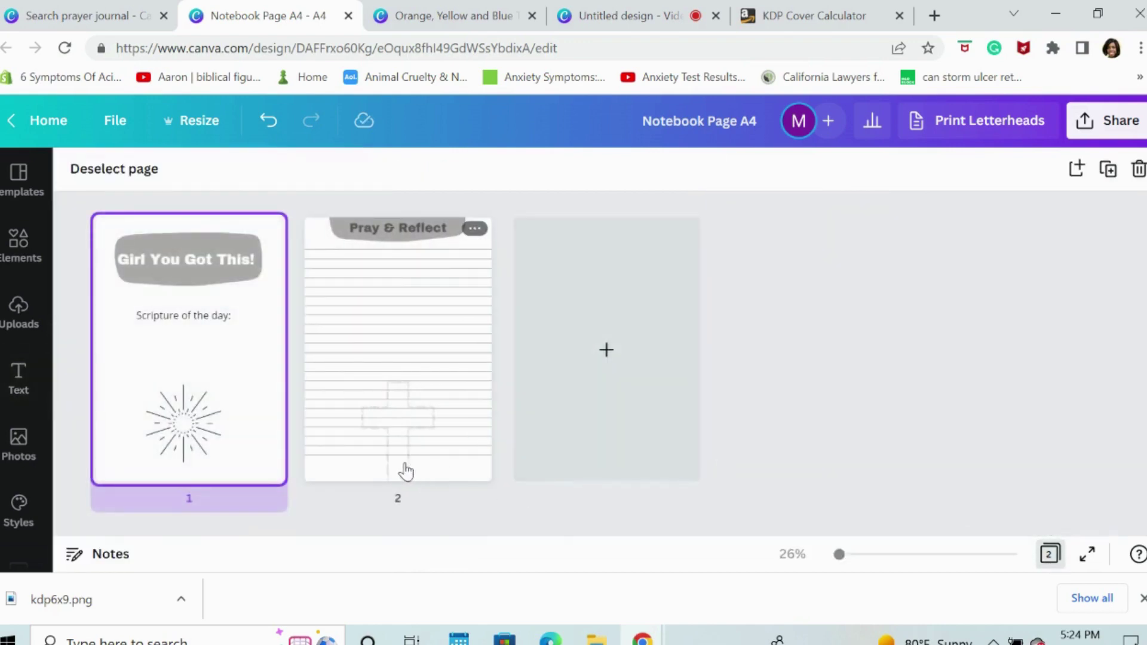
{"action": "left_click", "coordinate": [476, 229]}
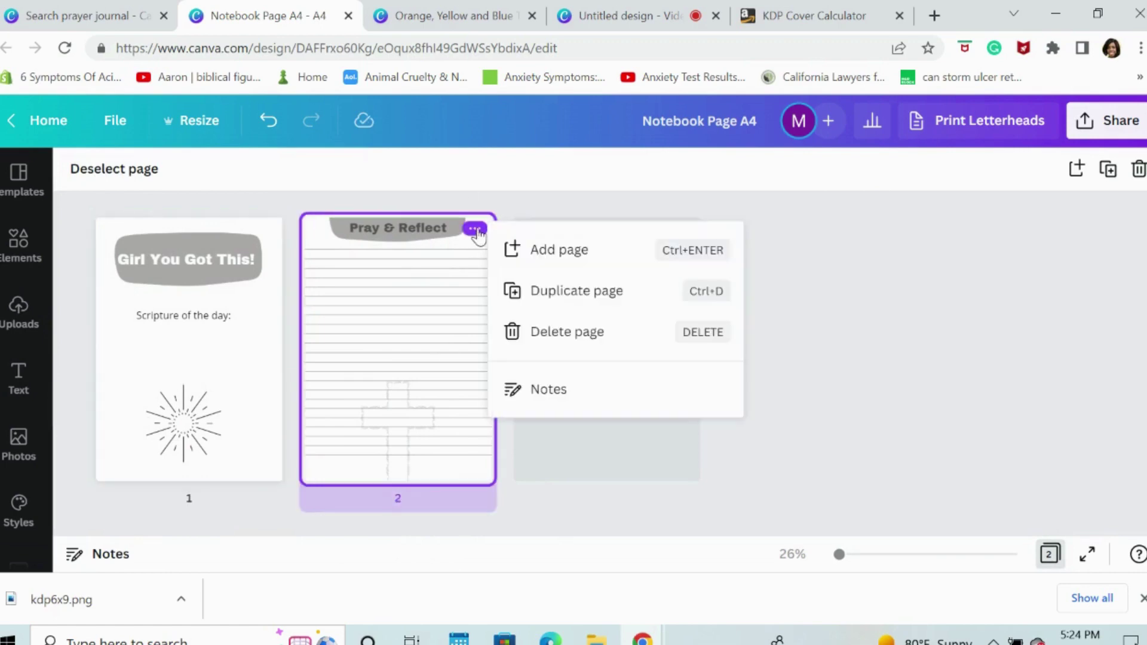
{"action": "left_click", "coordinate": [525, 294]}
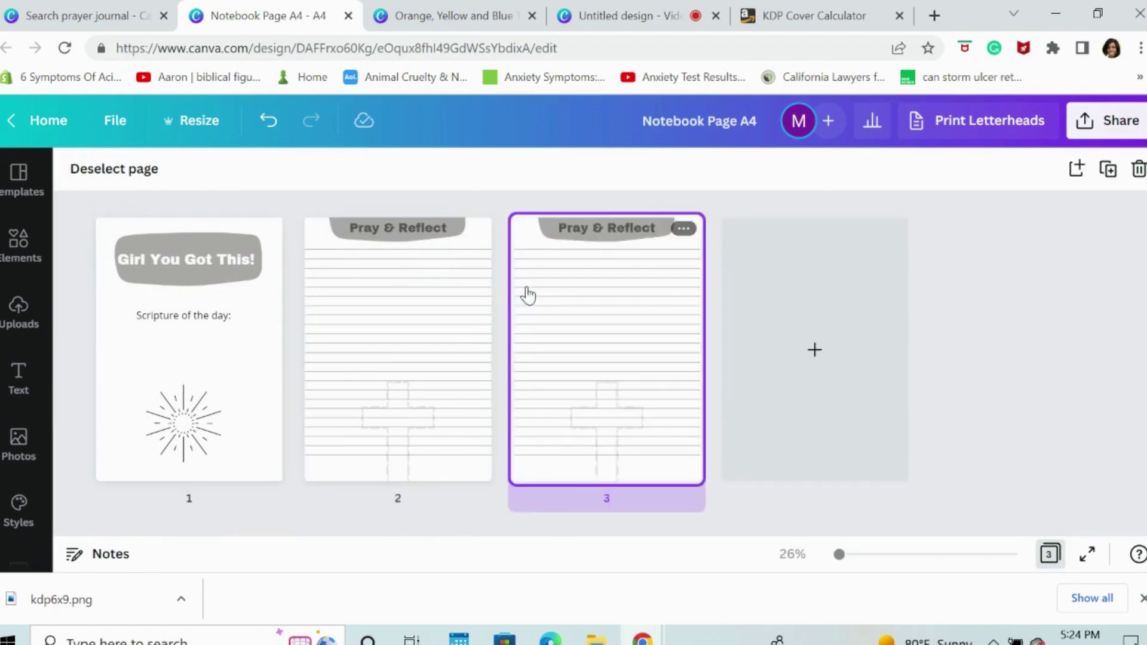
{"action": "left_click", "coordinate": [683, 228]}
{"action": "left_click", "coordinate": [735, 289]}
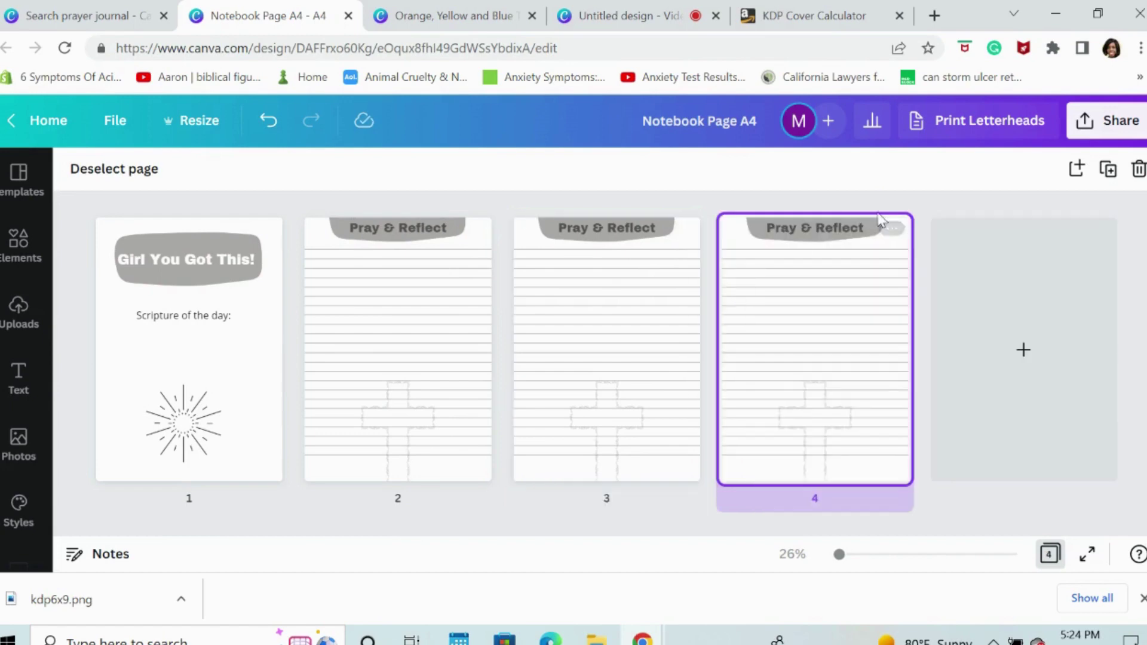
{"action": "left_click", "coordinate": [891, 229]}
{"action": "left_click", "coordinate": [948, 290]}
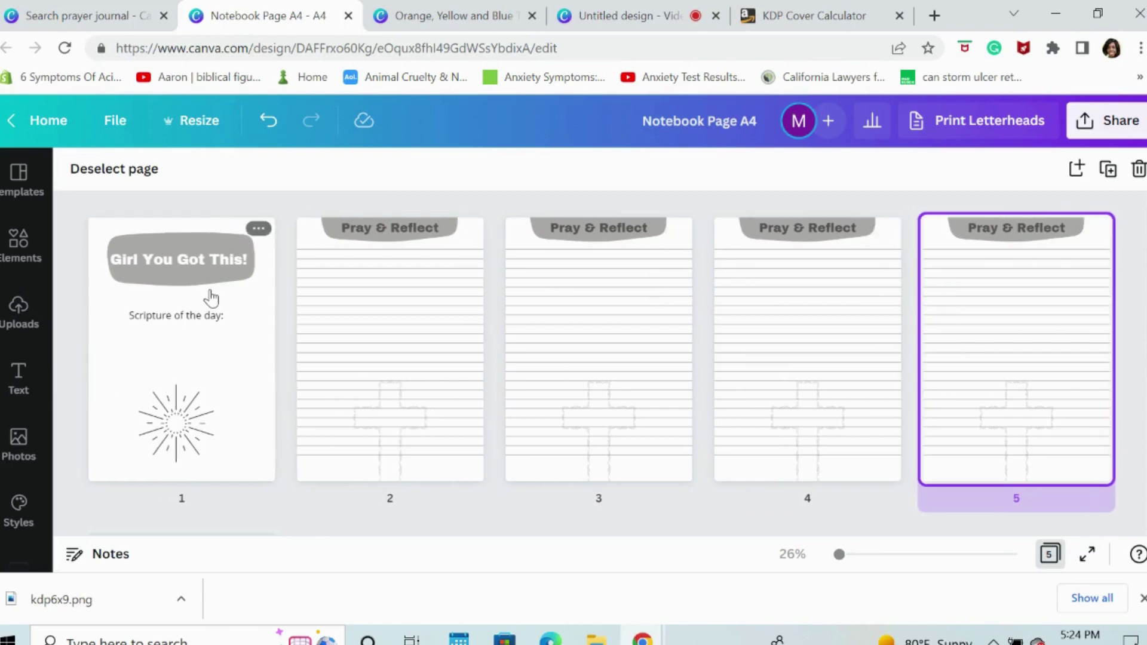
Select all five pages and duplicate the five-page set repeatedly.
{"action": "left_click", "coordinate": [229, 336], "text": "shift"}
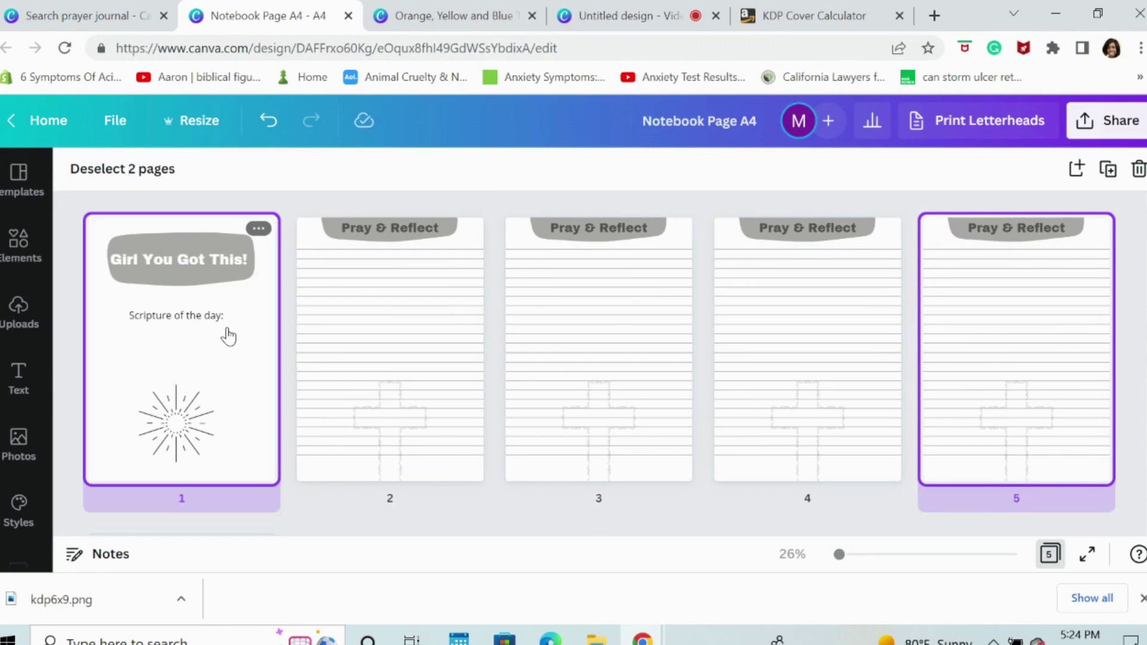
{"action": "left_click", "coordinate": [351, 351], "text": "shift"}
{"action": "left_click", "coordinate": [599, 346], "text": "shift"}
{"action": "left_click", "coordinate": [847, 325], "text": "shift"}
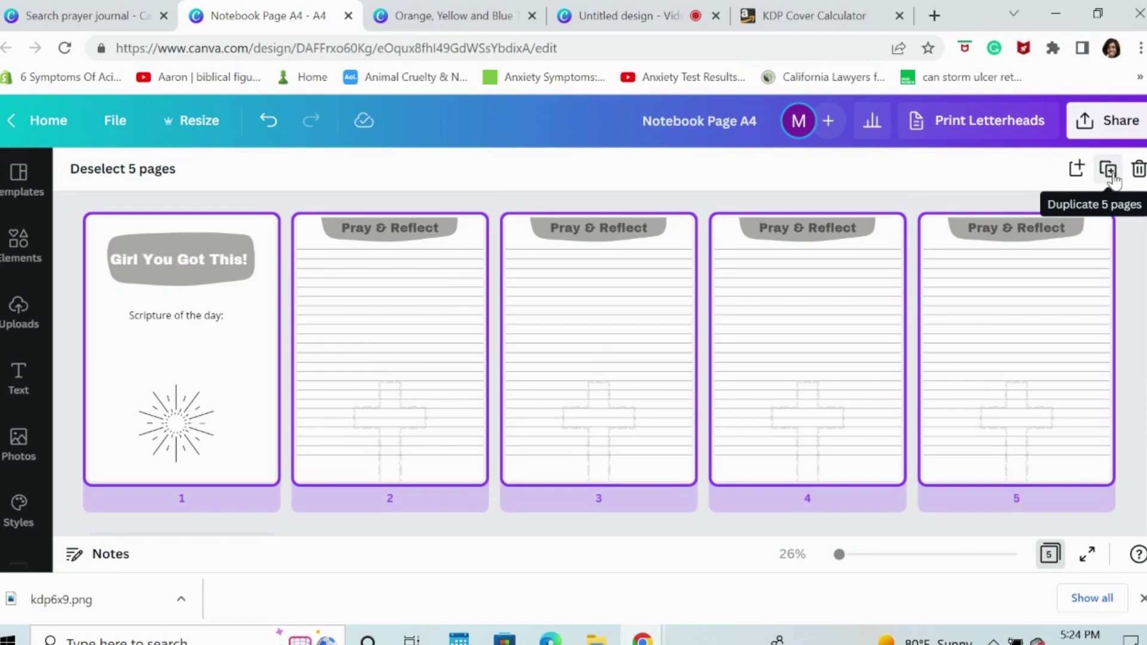
{"action": "left_click", "coordinate": [1111, 174]}
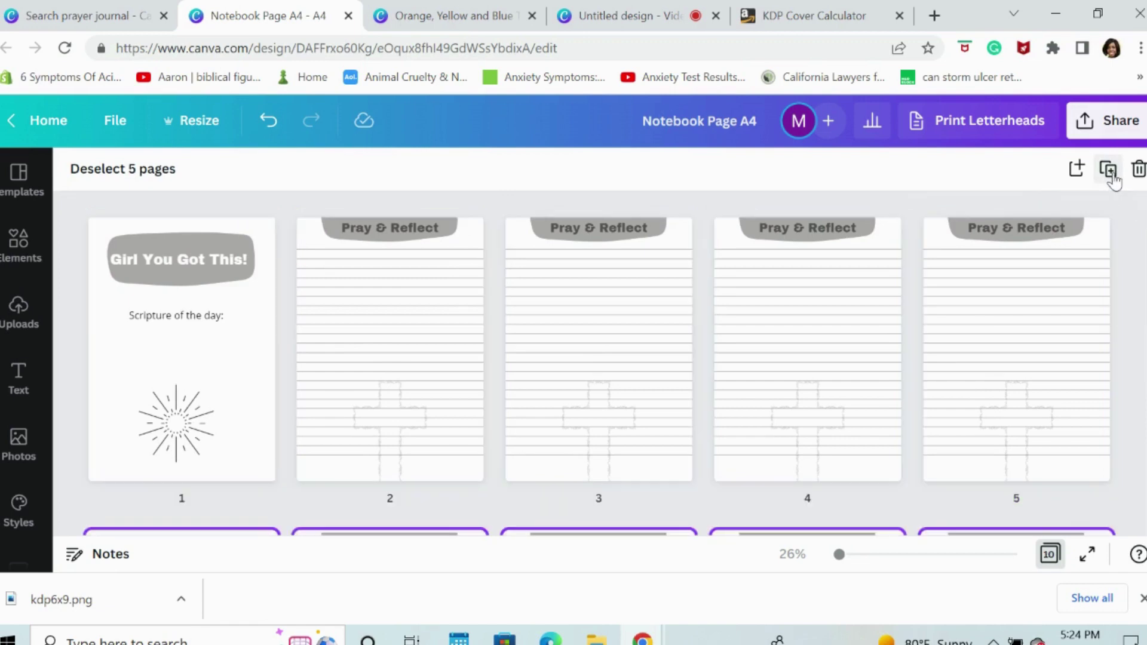
{"action": "left_click", "coordinate": [1112, 174]}
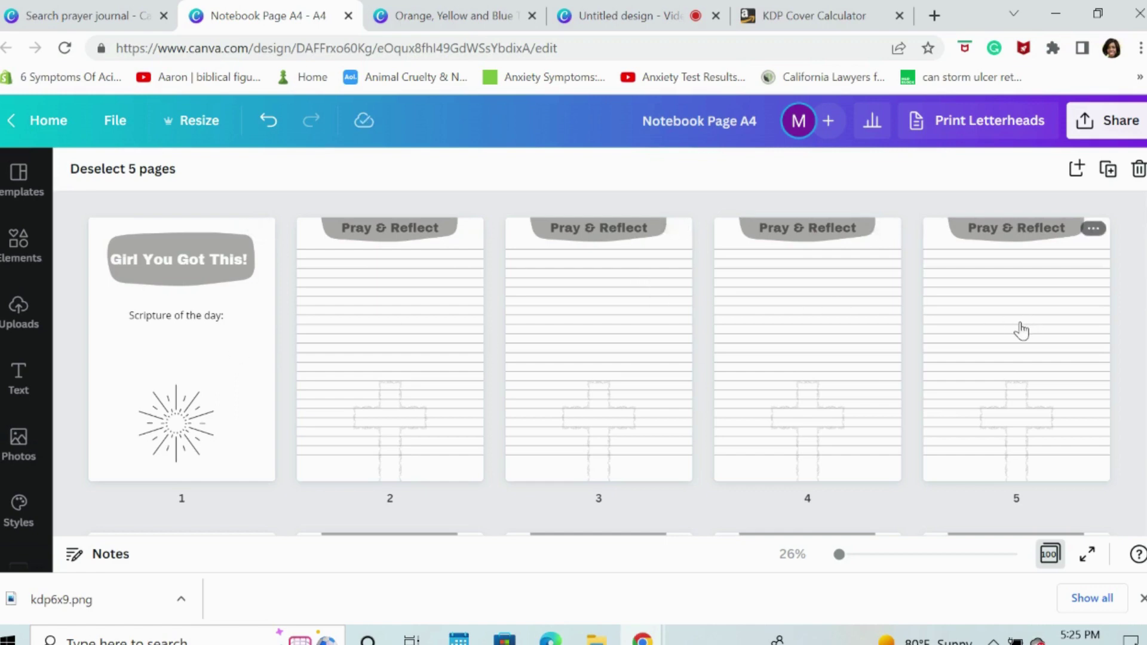
{"action": "mouse_move", "coordinate": [485, 405]}
{"action": "scroll", "coordinate": [599, 363], "scroll_direction": "down", "scroll_amount": 10}
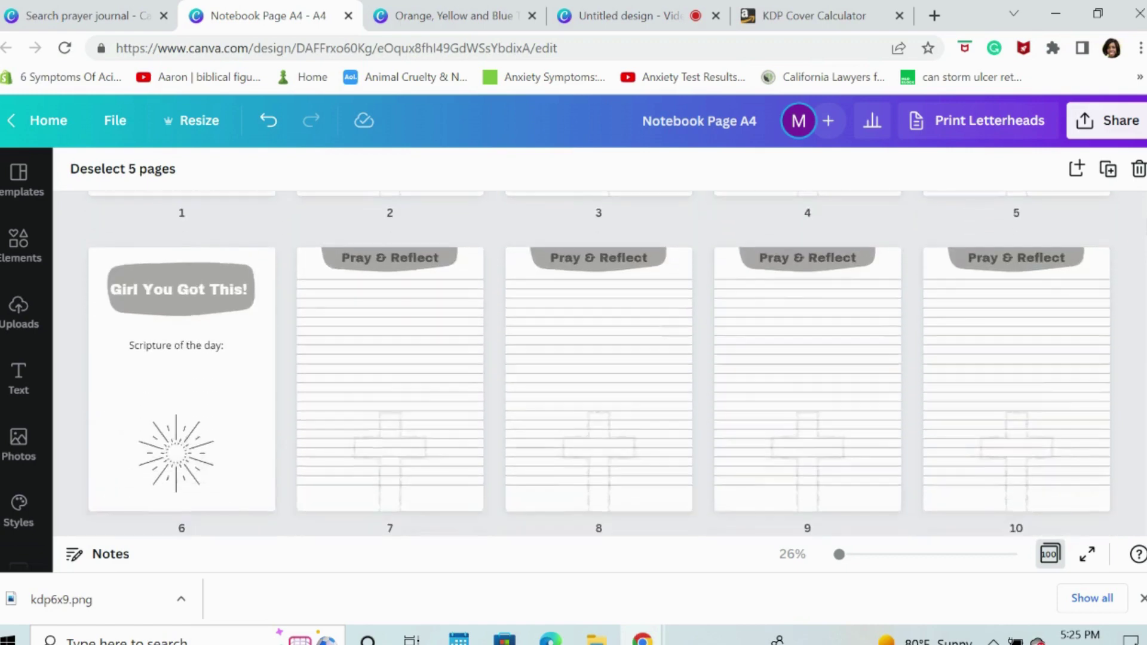
{"action": "scroll", "coordinate": [599, 362], "scroll_direction": "down", "scroll_amount": 20}
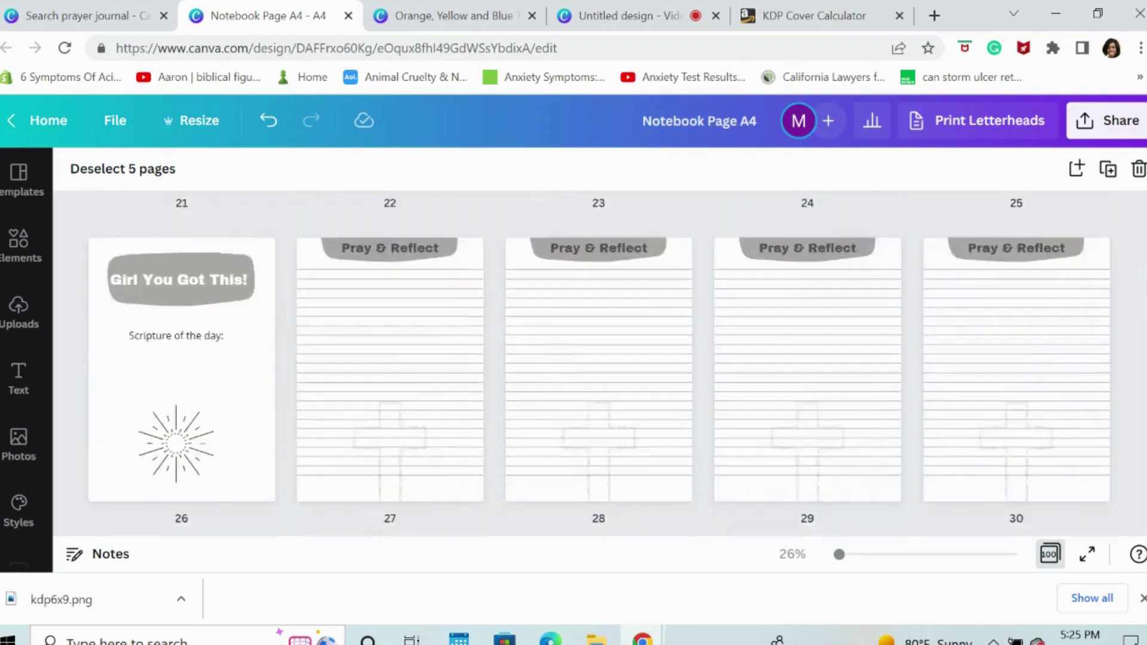
{"action": "scroll", "coordinate": [599, 363], "scroll_direction": "up", "scroll_amount": 6}
{"action": "scroll", "coordinate": [599, 363], "scroll_direction": "down", "scroll_amount": 4}
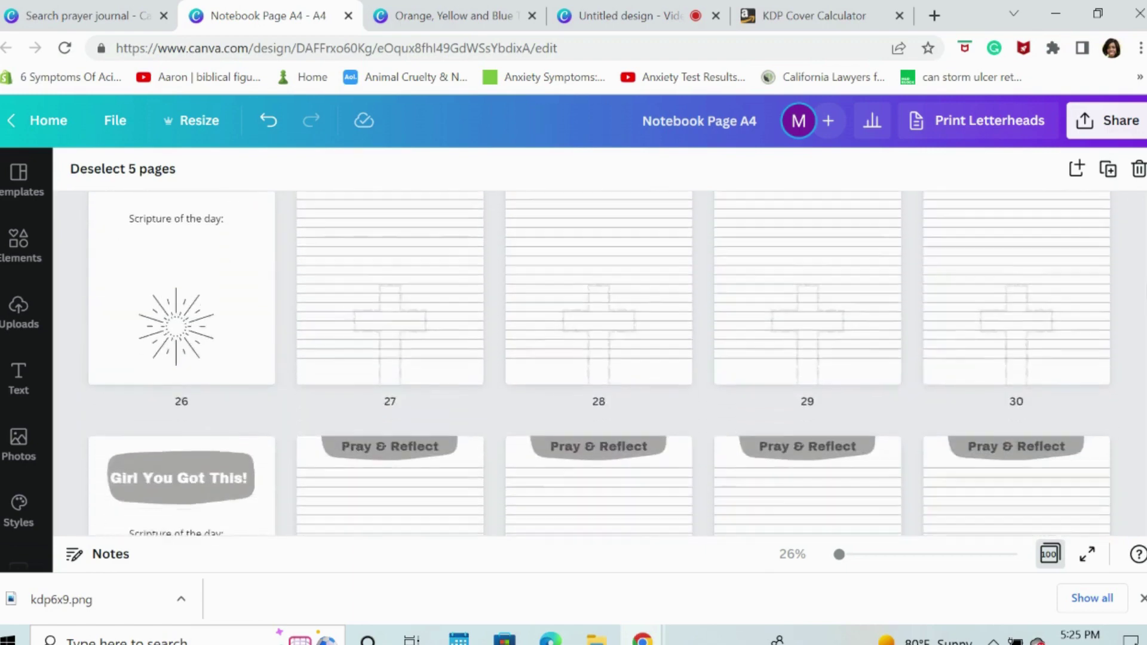
{"action": "scroll", "coordinate": [599, 363], "scroll_direction": "down", "scroll_amount": 3}
{"action": "scroll", "coordinate": [600, 363], "scroll_direction": "up", "scroll_amount": 2}
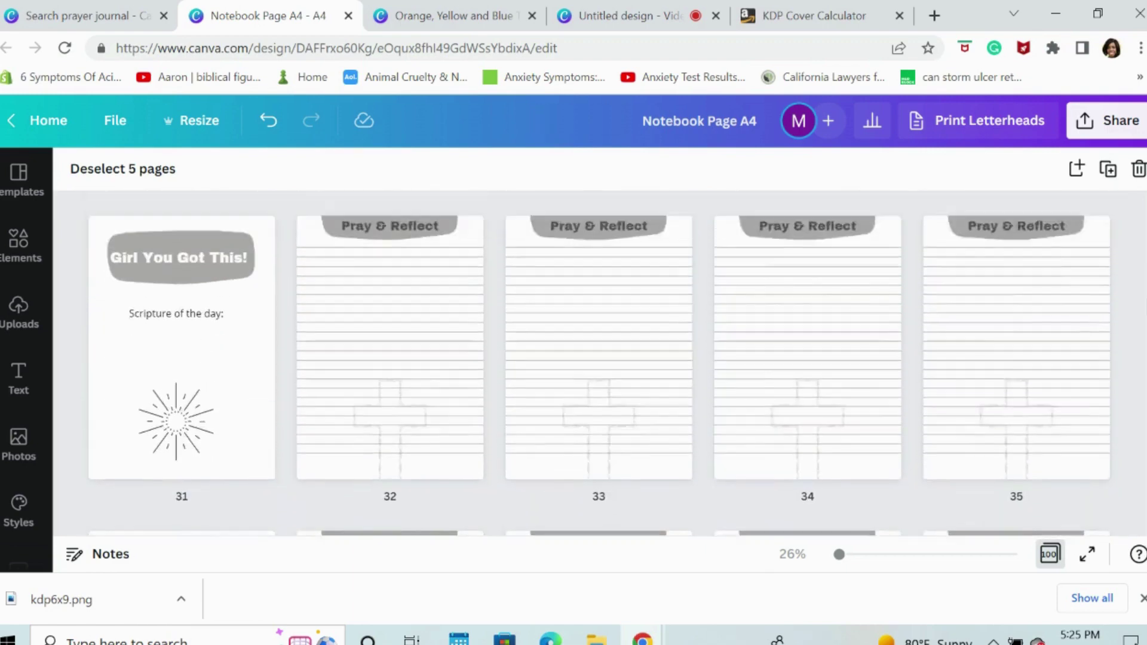
{"action": "scroll", "coordinate": [599, 363], "scroll_direction": "down", "scroll_amount": 1}
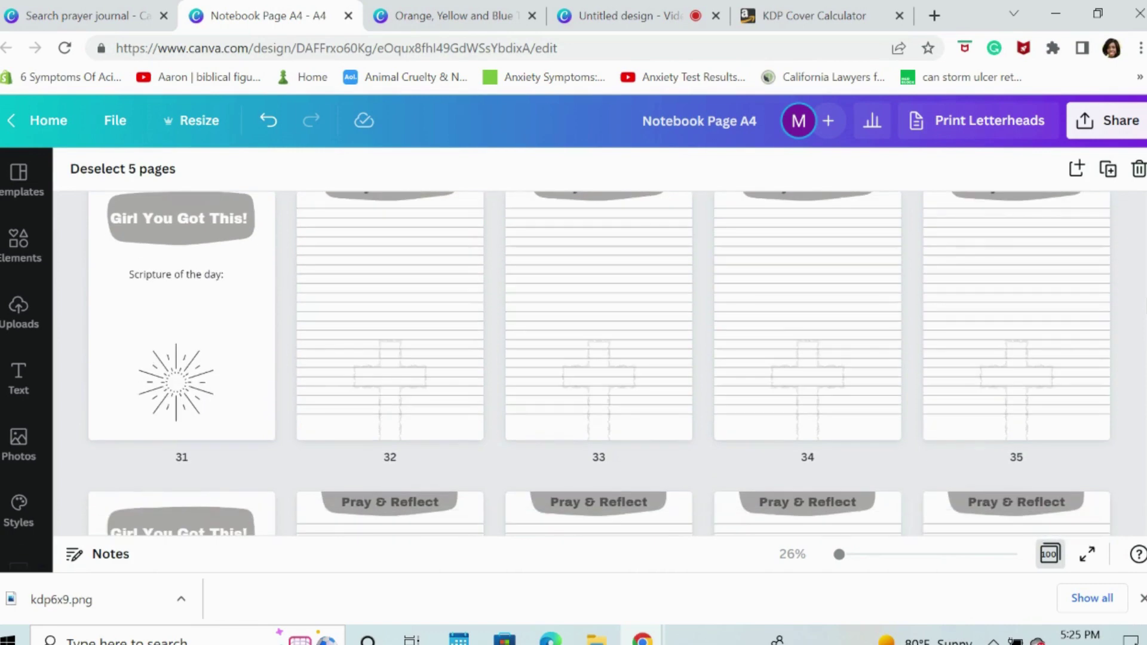
{"action": "scroll", "coordinate": [599, 363], "scroll_direction": "down", "scroll_amount": 1}
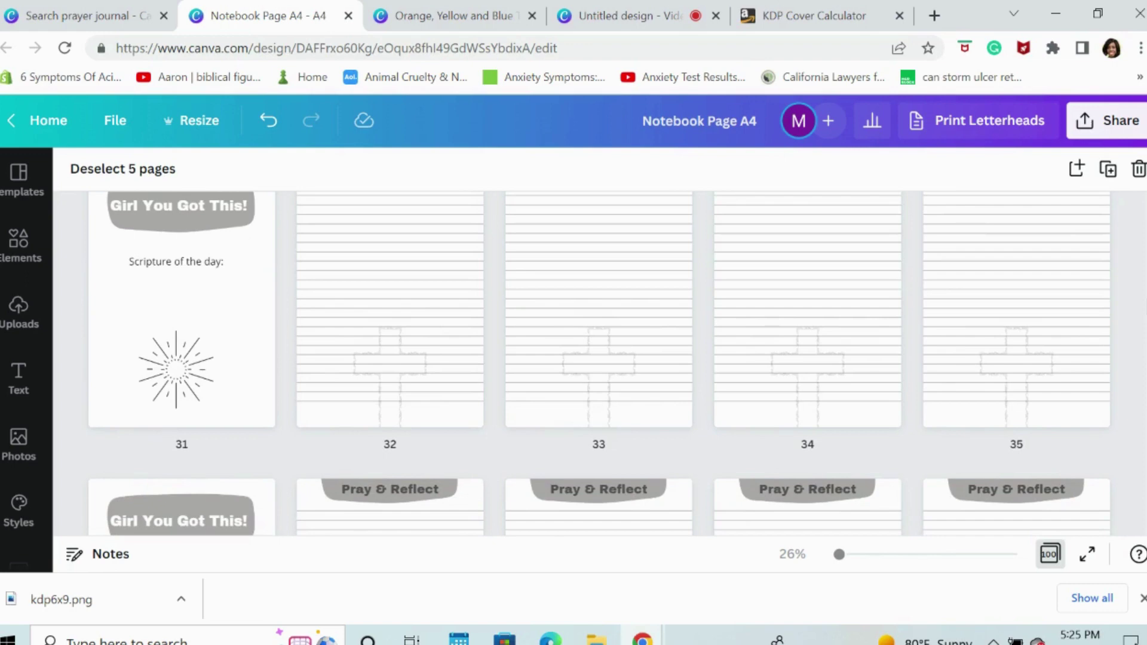
{"action": "scroll", "coordinate": [600, 363], "scroll_direction": "down", "scroll_amount": 15}
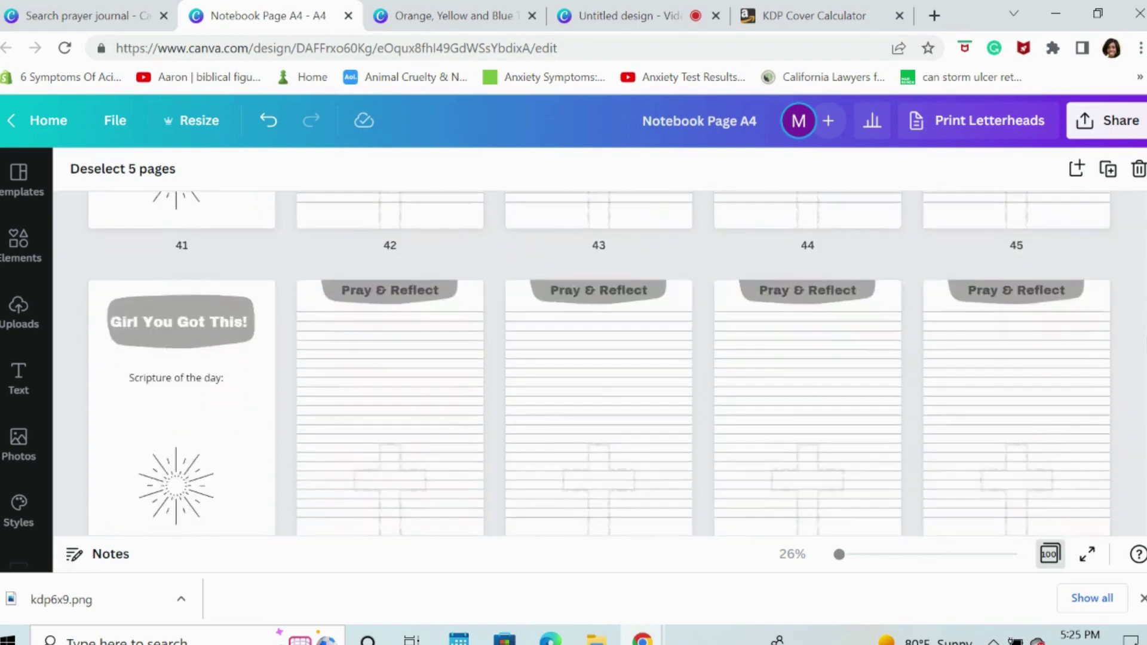
{"action": "scroll", "coordinate": [599, 362], "scroll_direction": "down", "scroll_amount": 20}
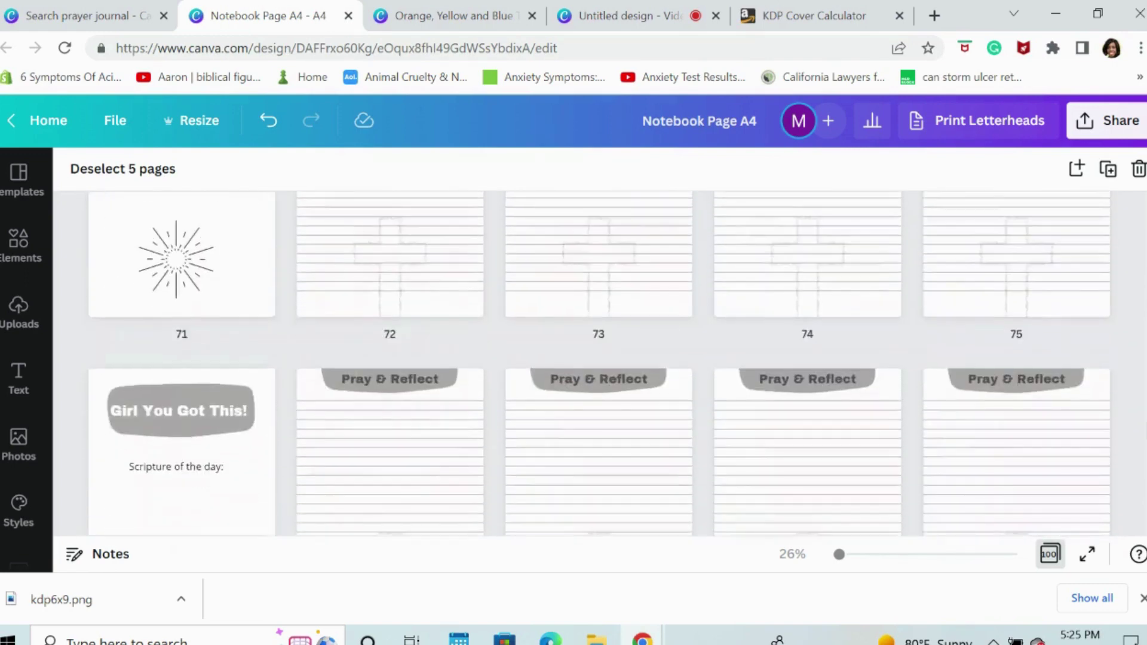
{"action": "scroll", "coordinate": [599, 363], "scroll_direction": "down", "scroll_amount": 12}
{"action": "scroll", "coordinate": [600, 363], "scroll_direction": "up", "scroll_amount": 3}
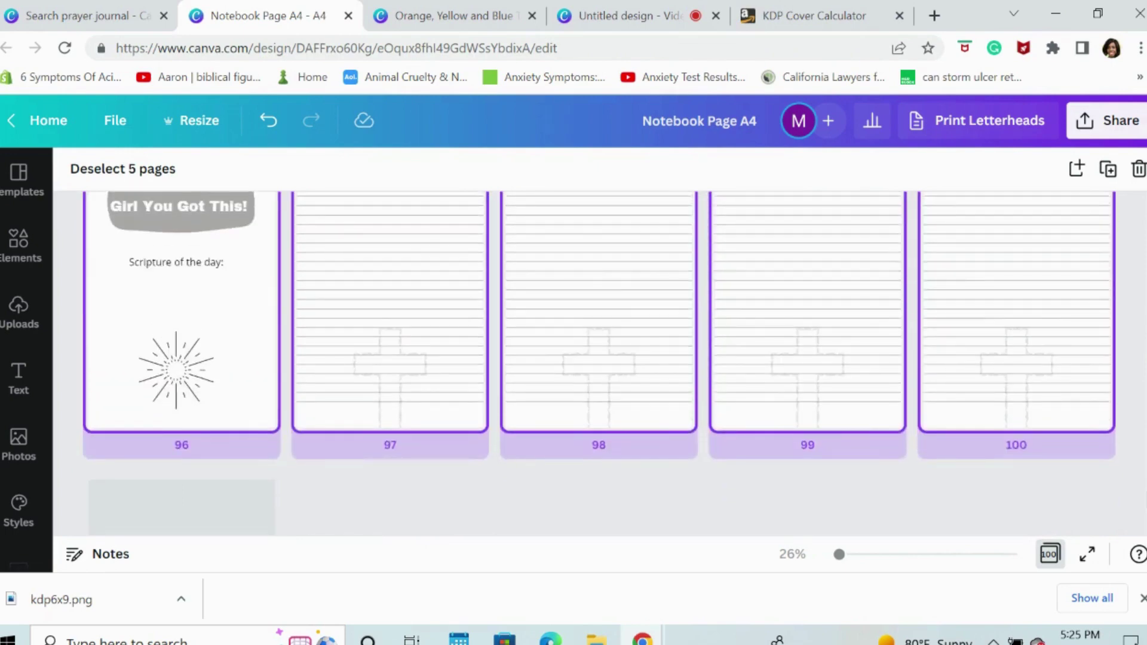
{"action": "scroll", "coordinate": [600, 360], "scroll_direction": "up", "scroll_amount": 1}
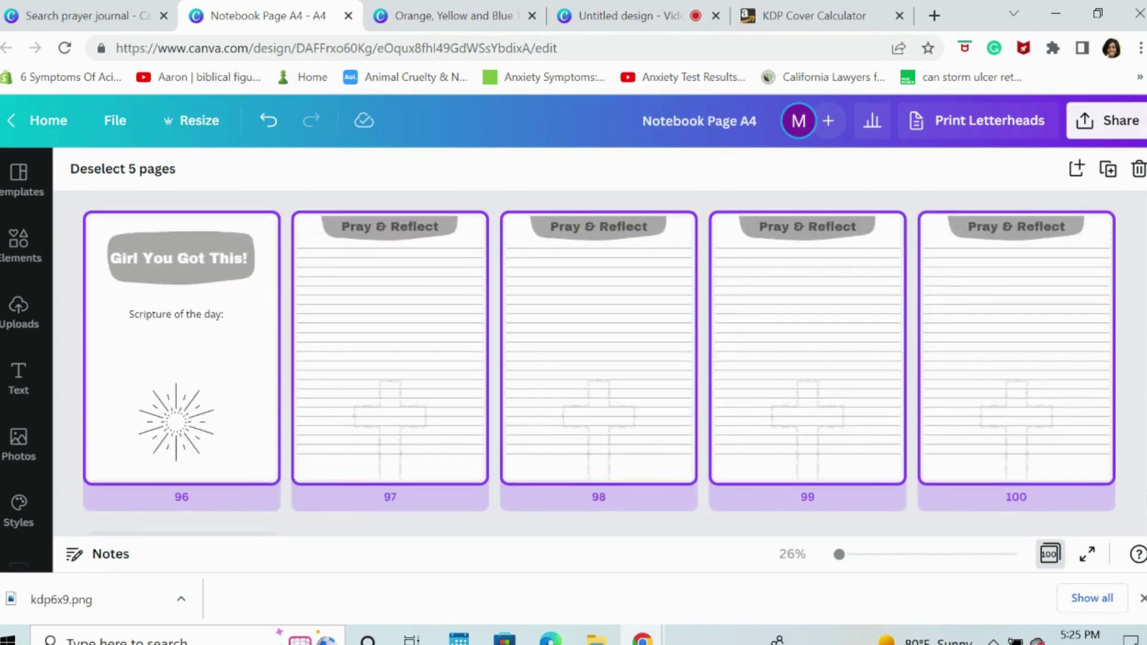
{"action": "scroll", "coordinate": [599, 362], "scroll_direction": "down", "scroll_amount": 1}
{"action": "scroll", "coordinate": [599, 363], "scroll_direction": "up", "scroll_amount": 20}
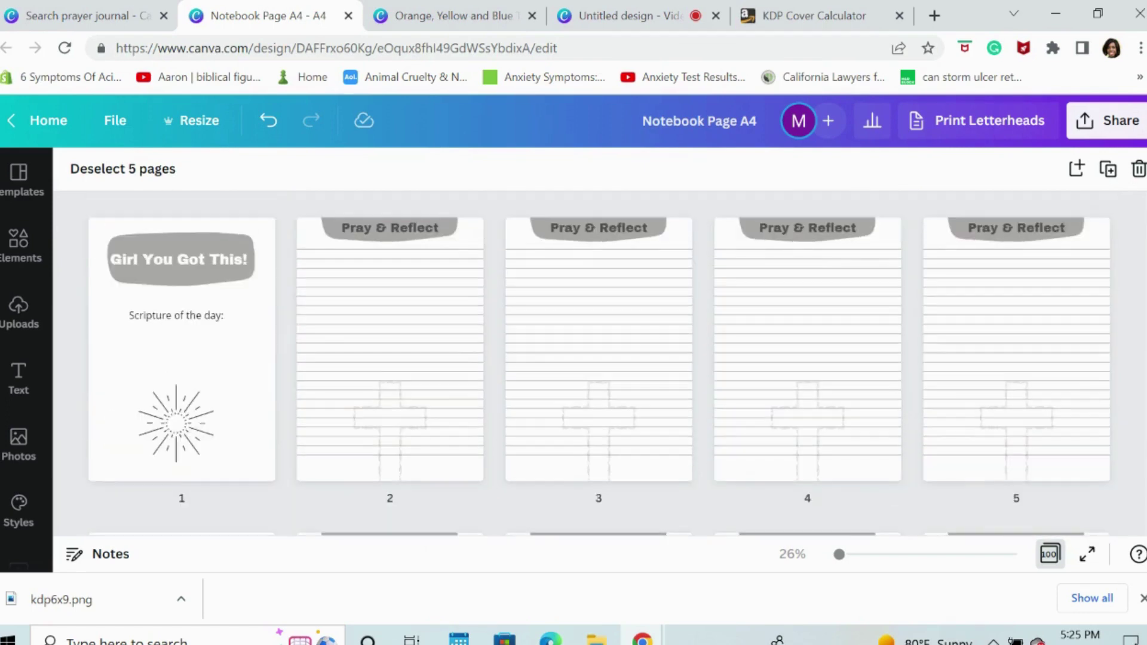
Set the notebook's download file type to PDF Print in the Share download settings.
{"action": "left_click", "coordinate": [1096, 122]}
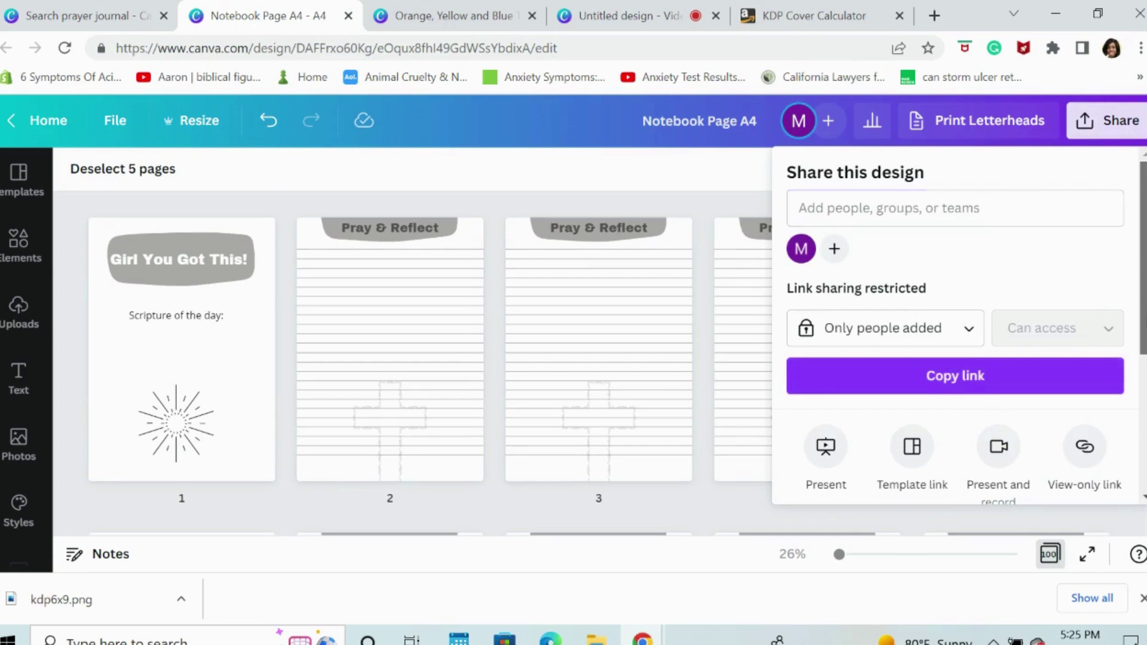
{"action": "scroll", "coordinate": [1088, 359], "scroll_direction": "down", "scroll_amount": 4}
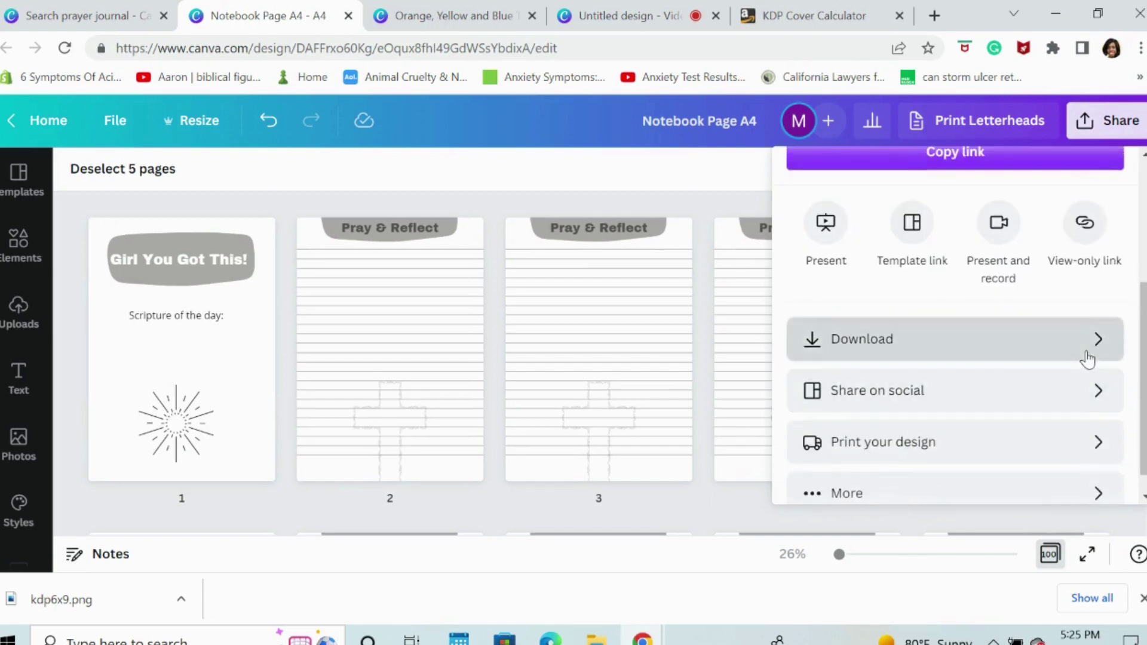
{"action": "left_click", "coordinate": [1088, 360]}
{"action": "left_click", "coordinate": [1107, 250]}
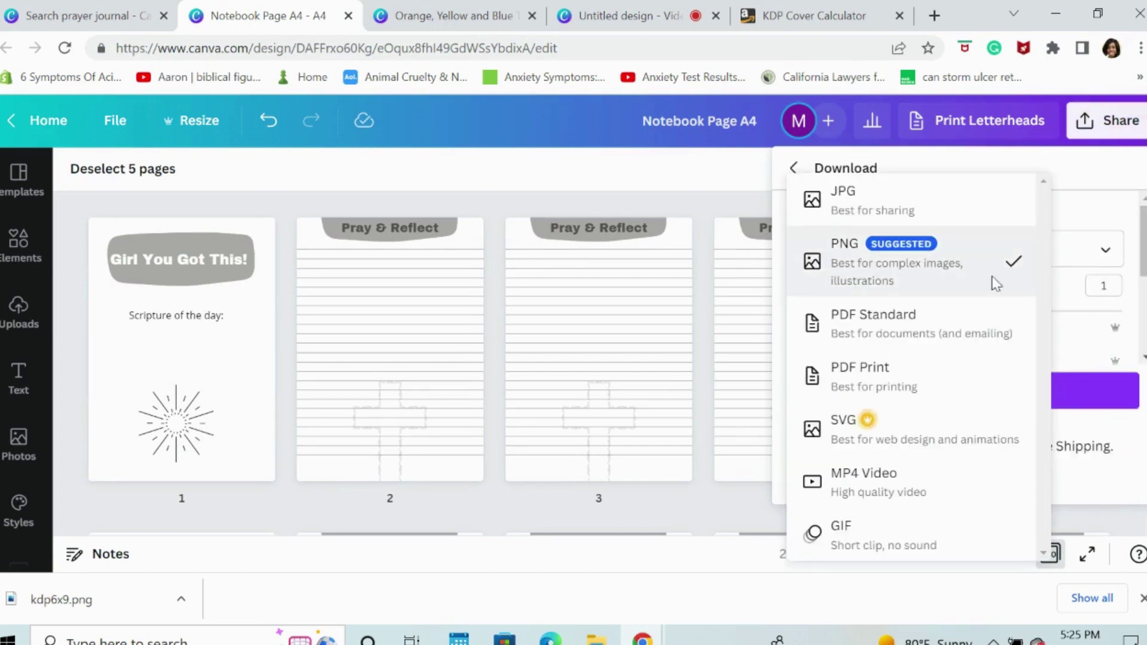
{"action": "left_click", "coordinate": [909, 385]}
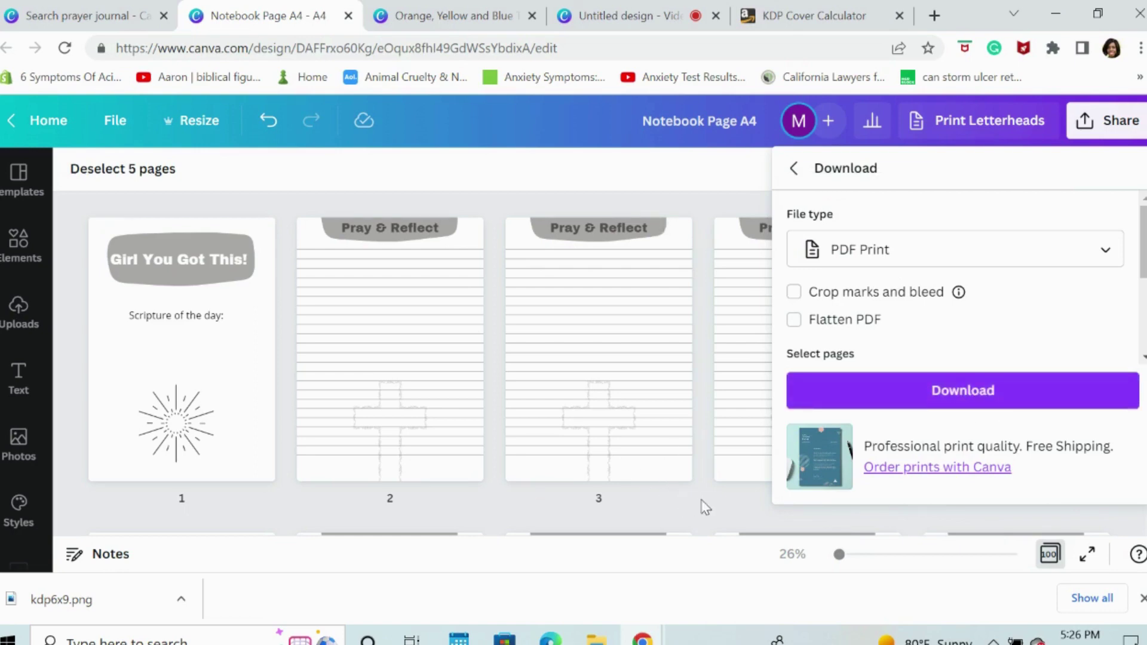
{"action": "left_click", "coordinate": [793, 173]}
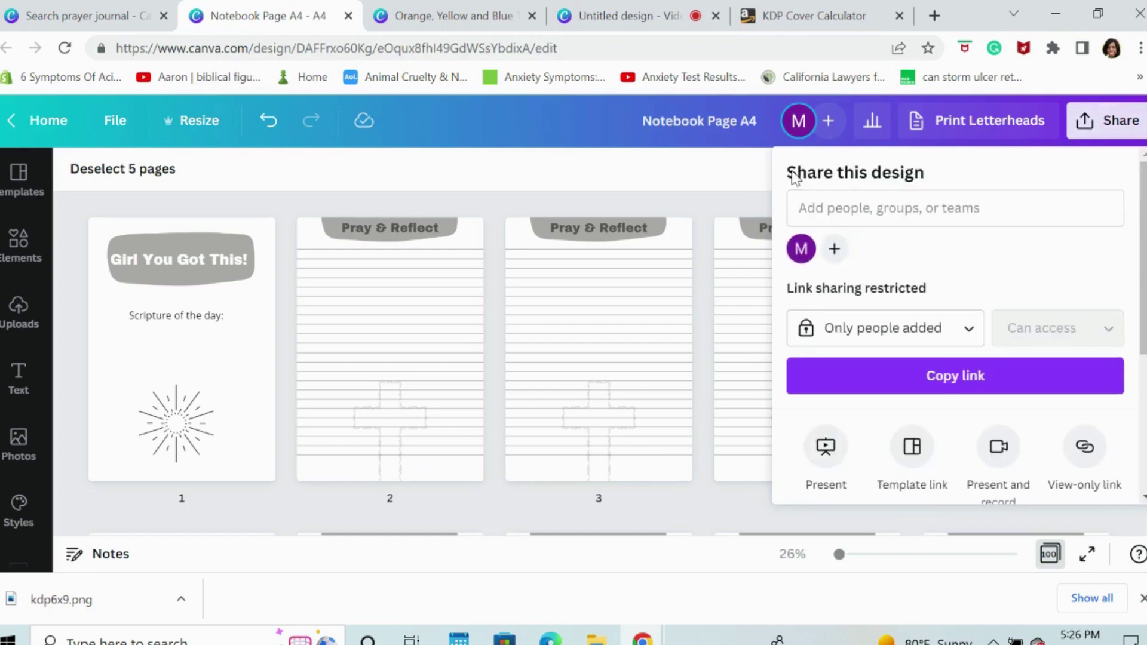
Return to the 'Orange, Yellow and Blue Tropical Leaves Prayer Journal' cover design tab.
{"action": "left_click", "coordinate": [429, 19]}
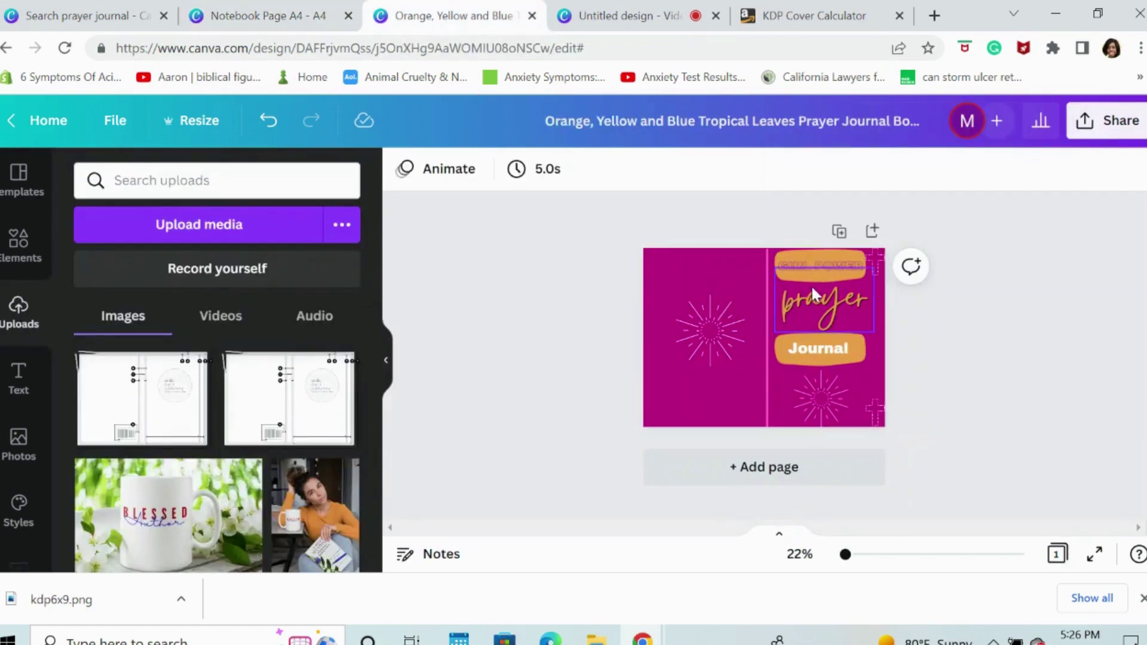